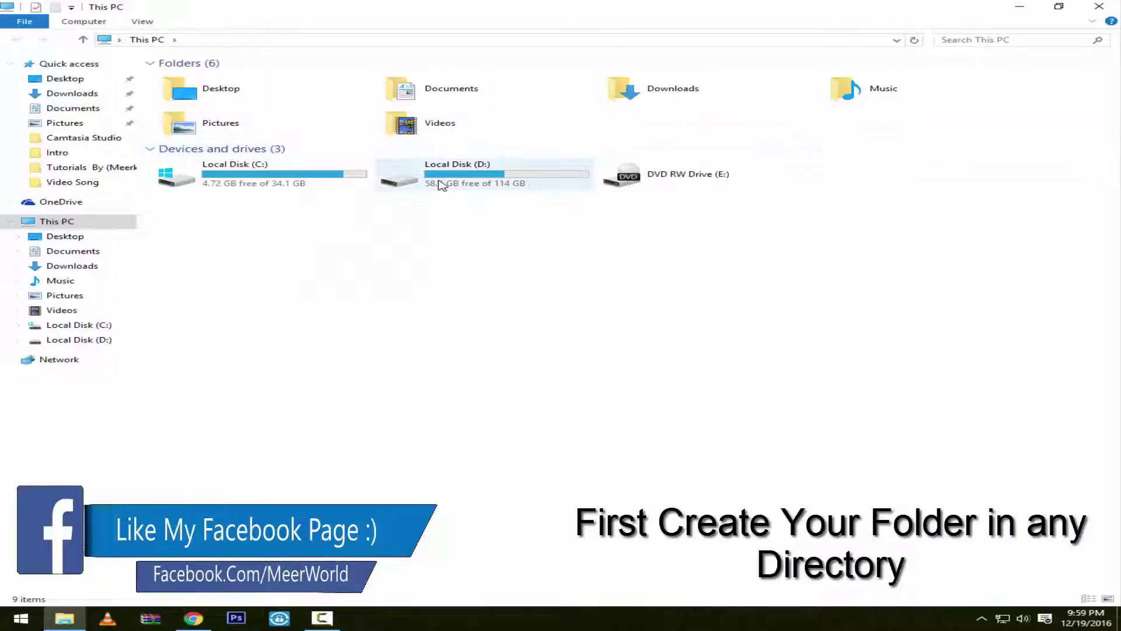
double_click(440, 179)
left_click(1057, 6)
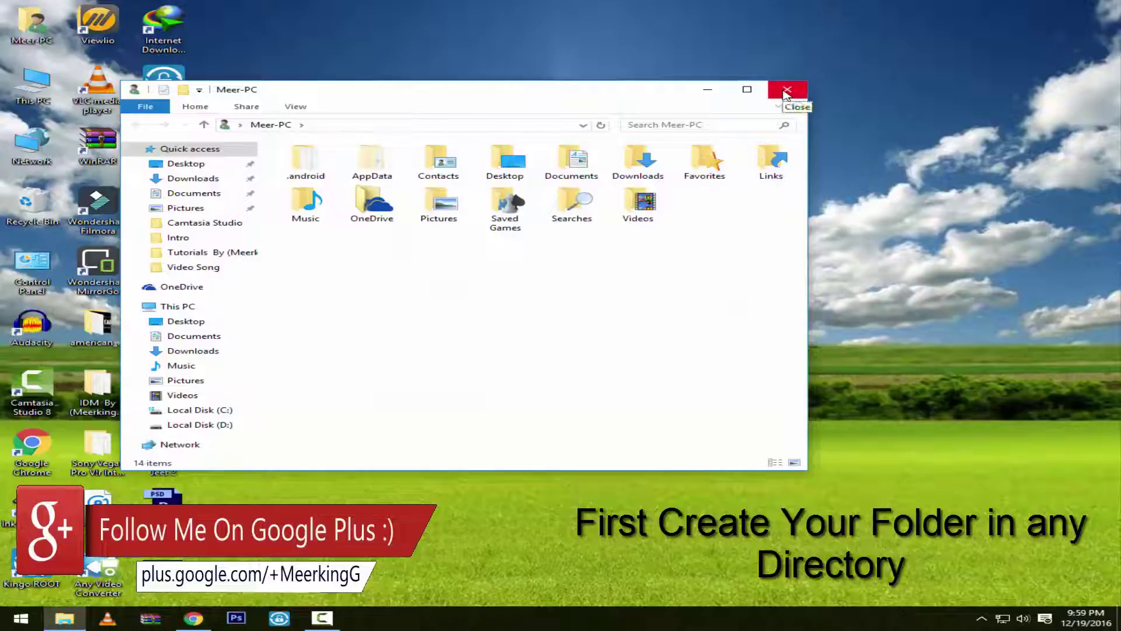
left_click(786, 90)
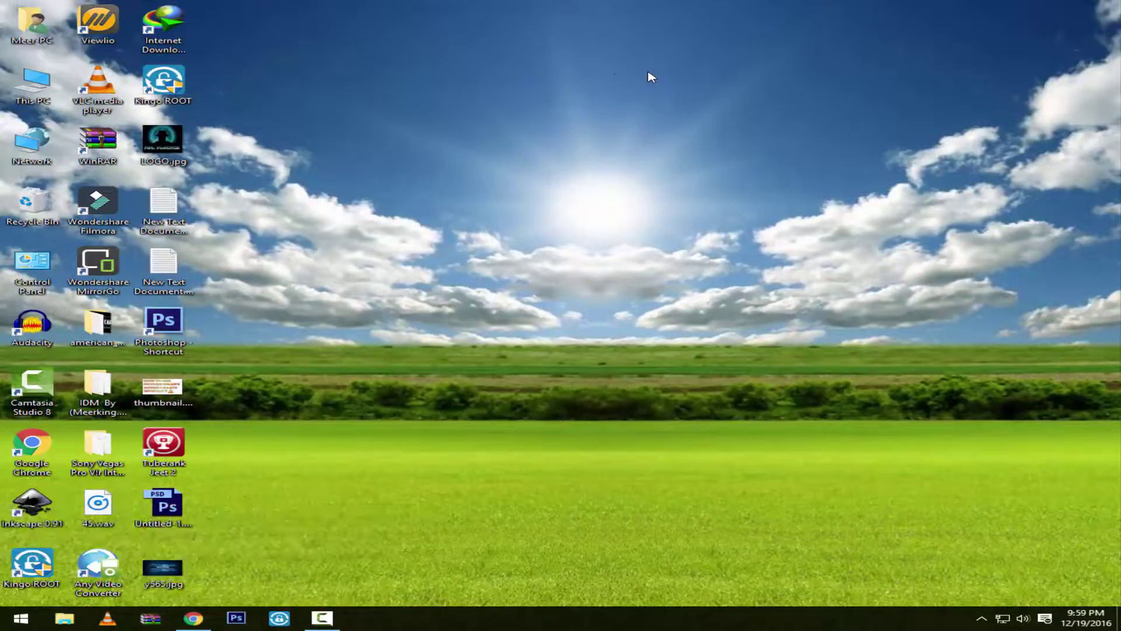
Create a new folder on the desktop and keep its default name
right_click(413, 51)
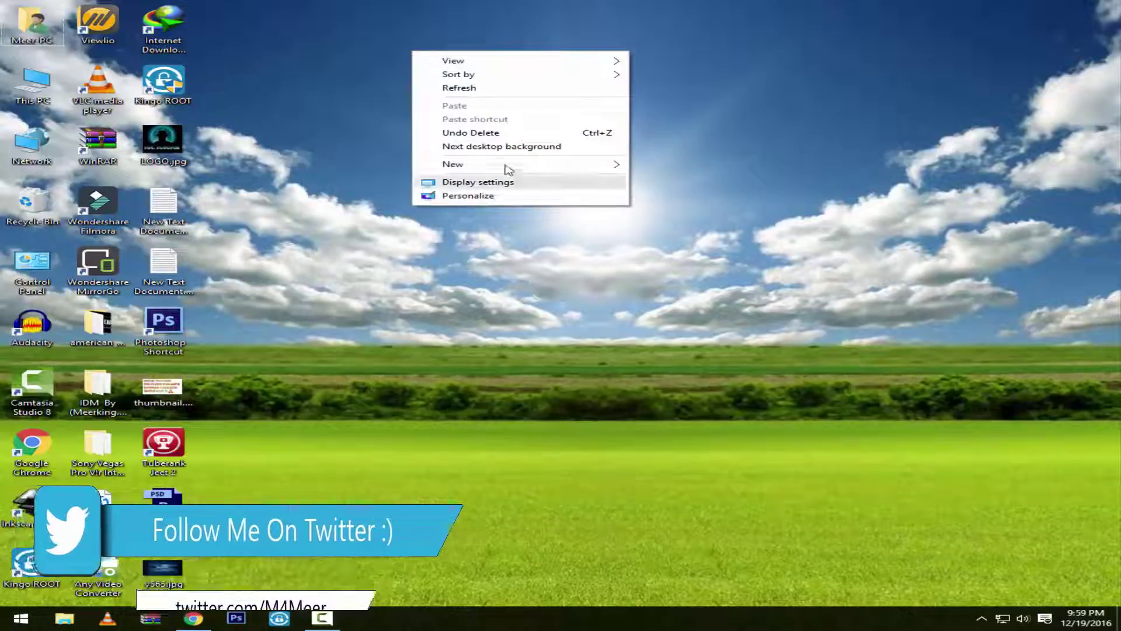
mouse_move(508, 165)
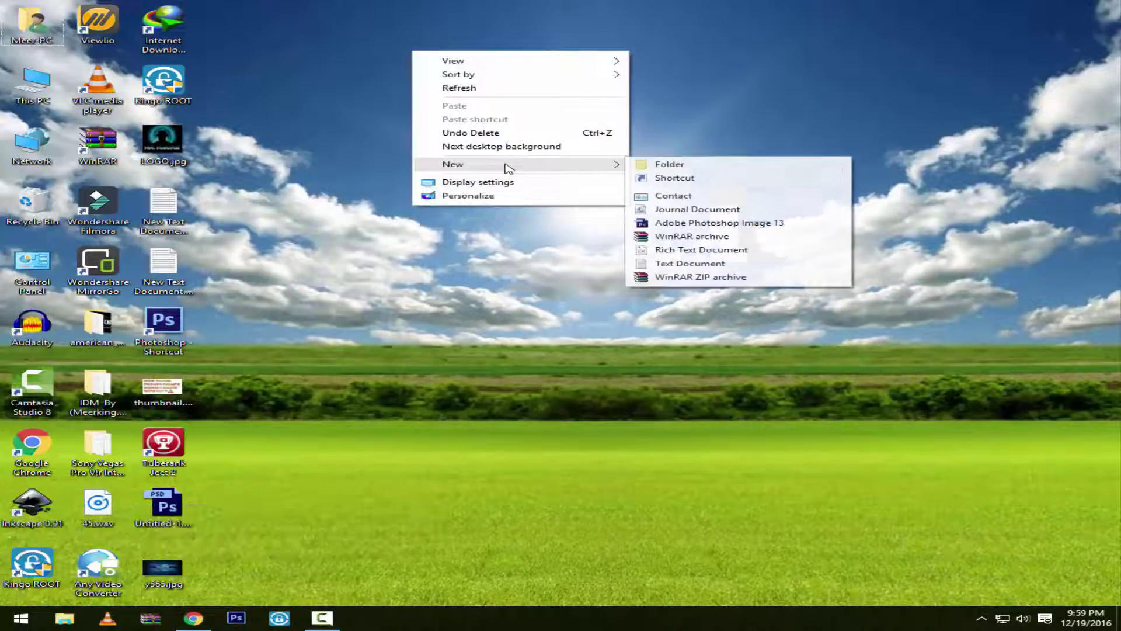
left_click(645, 169)
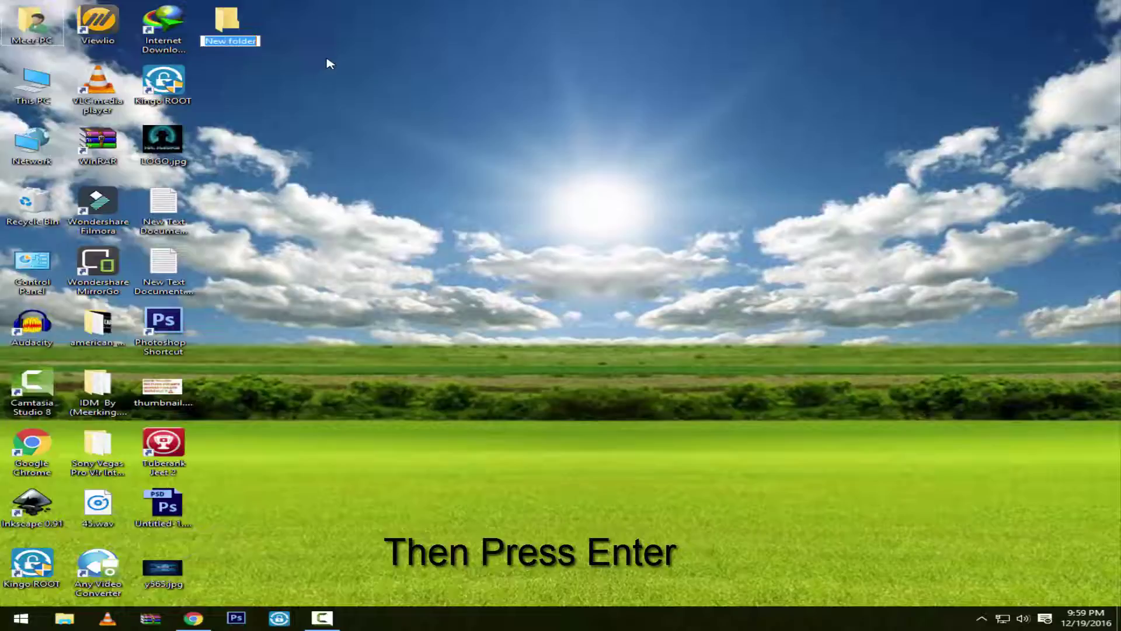
key("Return")
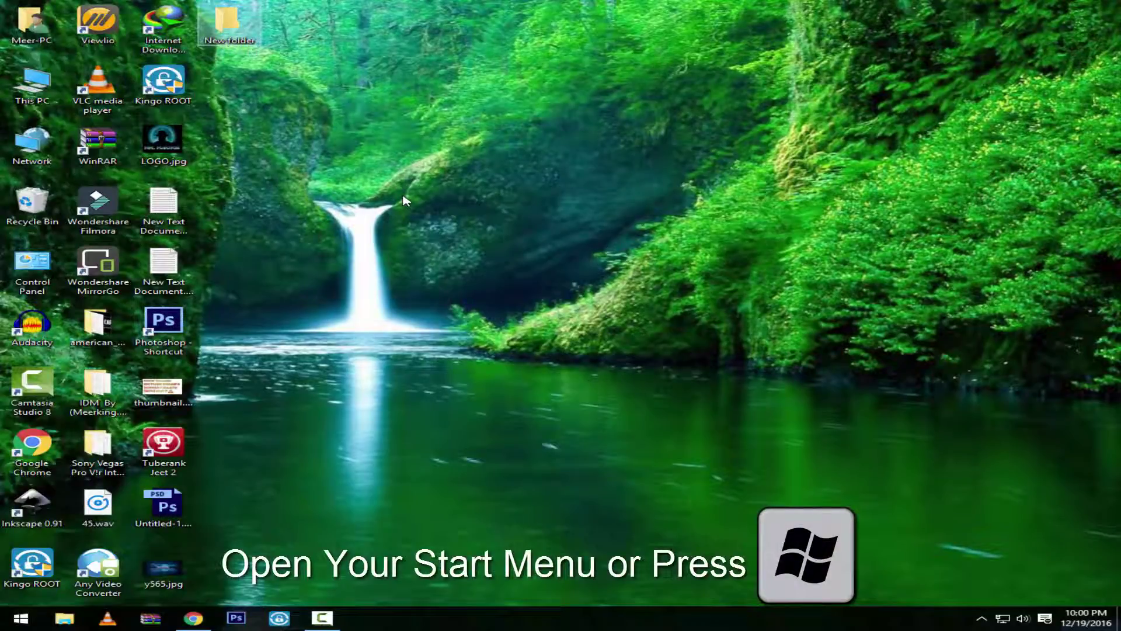
Search Windows for "charact" and open Character Map
key("super")
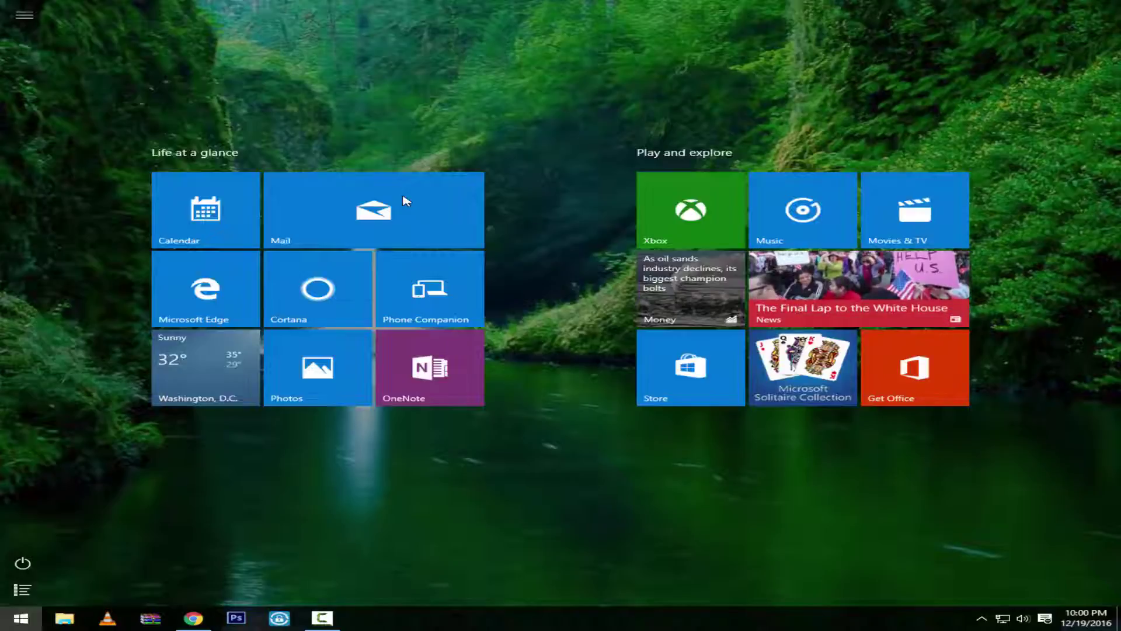
type("c")
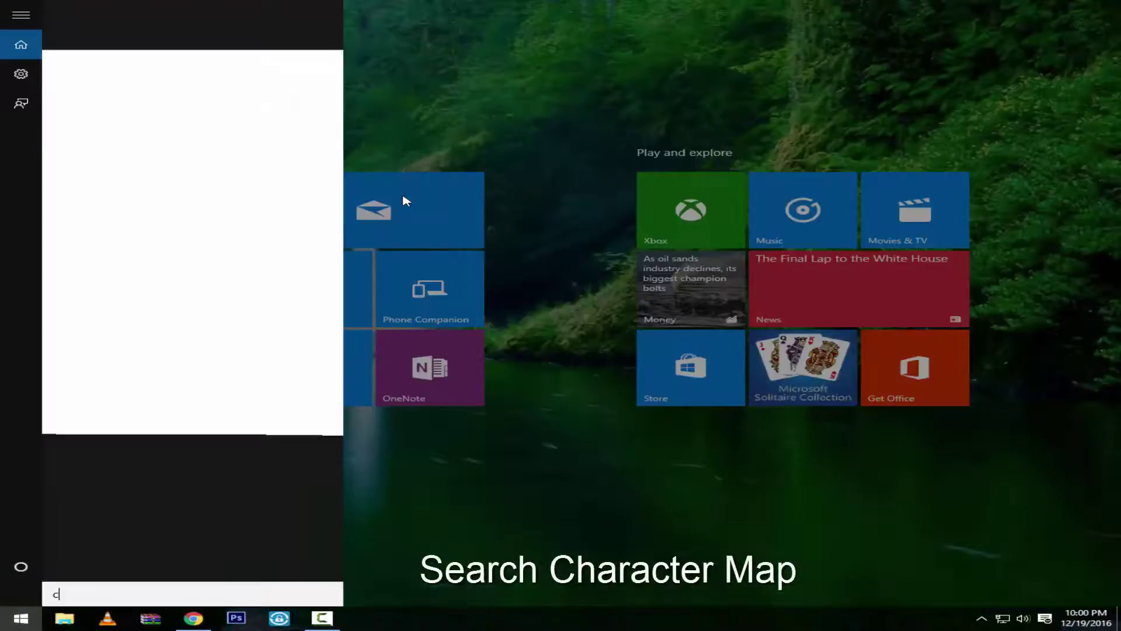
type("haract")
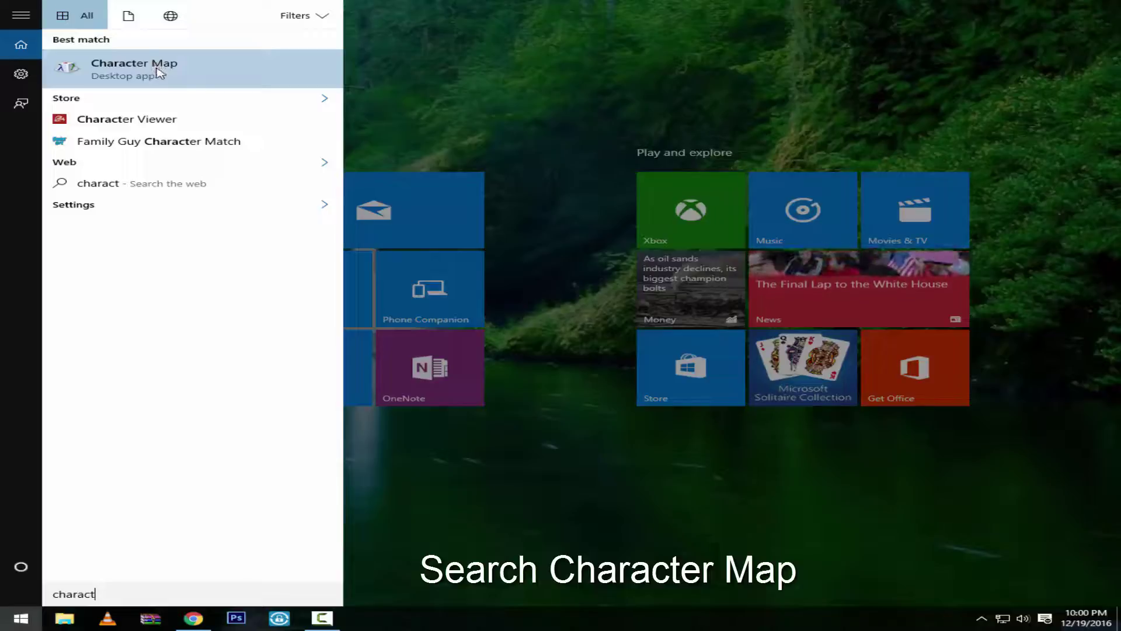
key("Escape")
key("Escape")
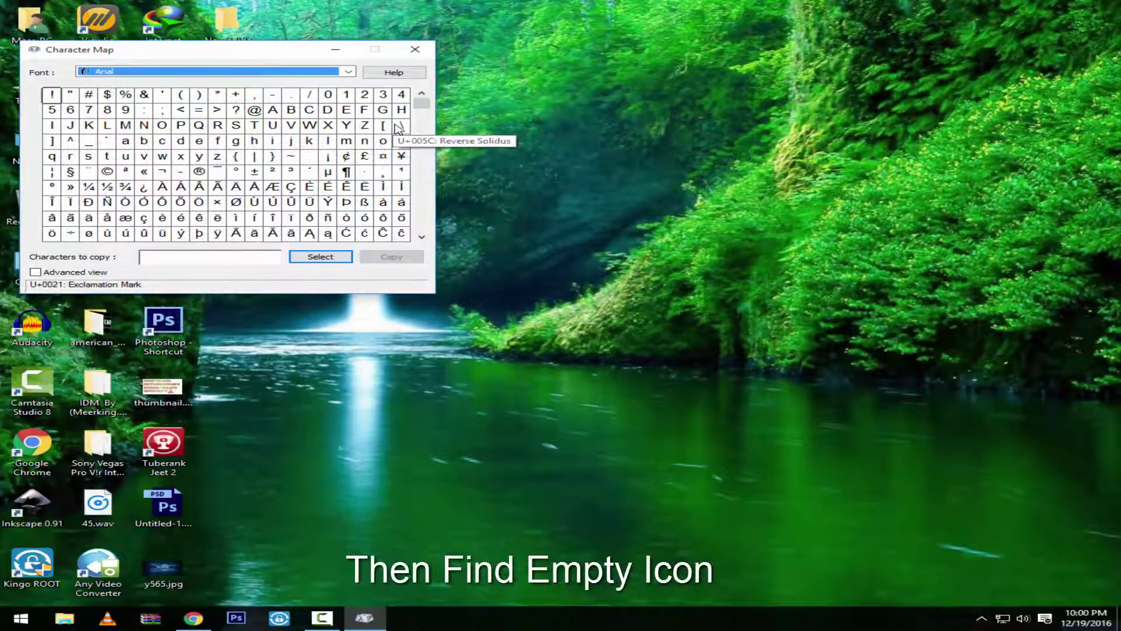
Copy the blank Arial character U+206E (National Digit Shapes) from Character Map, and close Character Map
left_click_drag(430, 106, 435, 211)
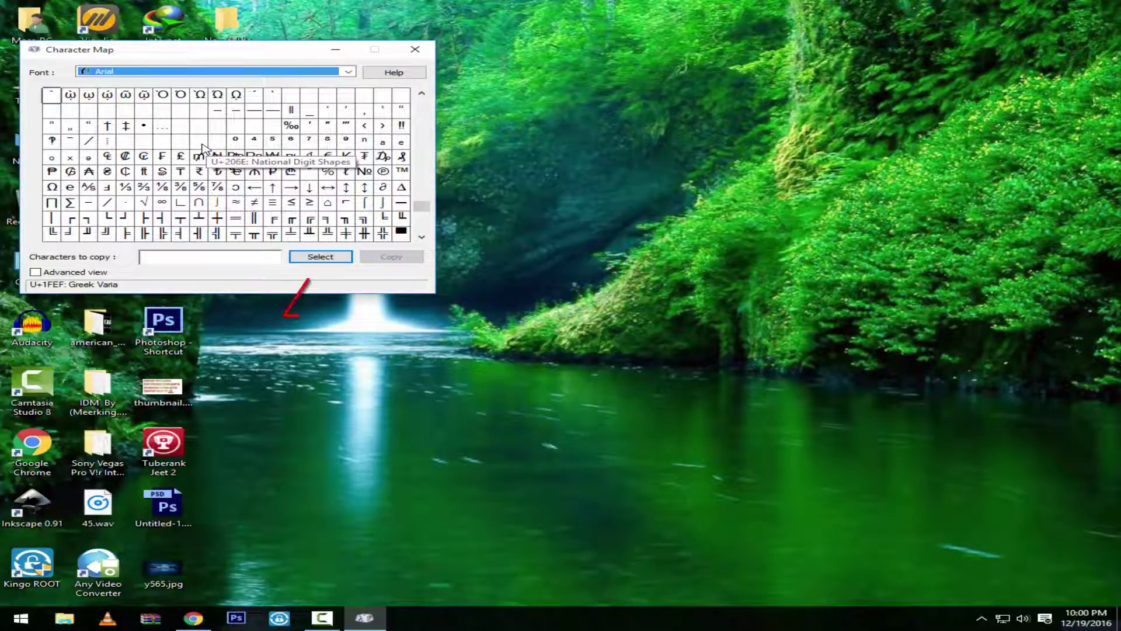
left_click(203, 146)
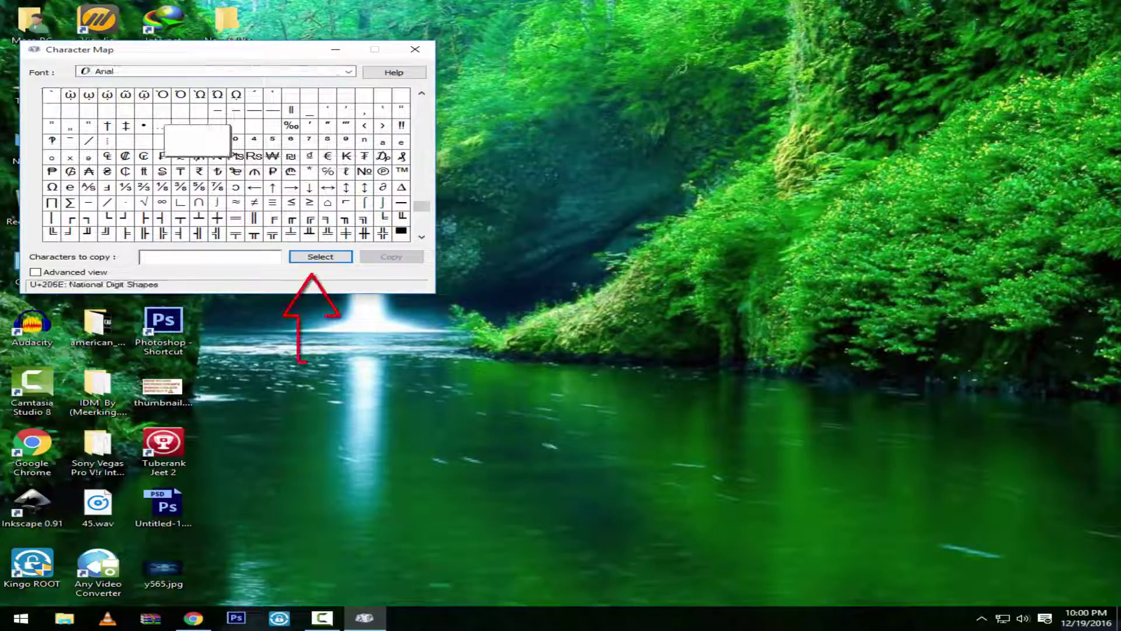
left_click(321, 258)
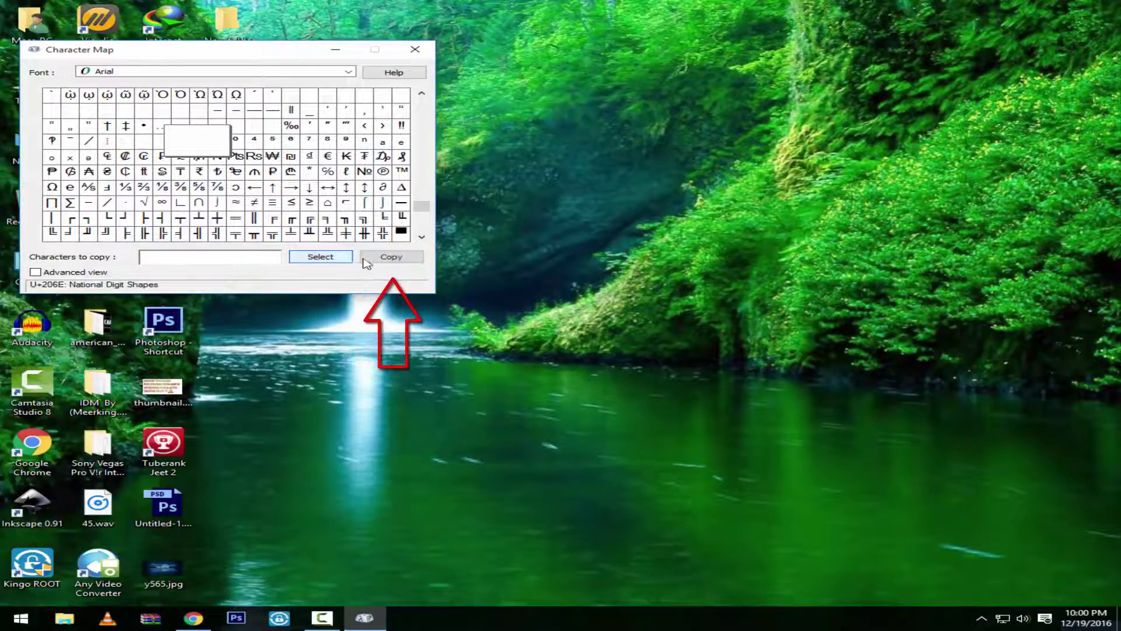
left_click(381, 260)
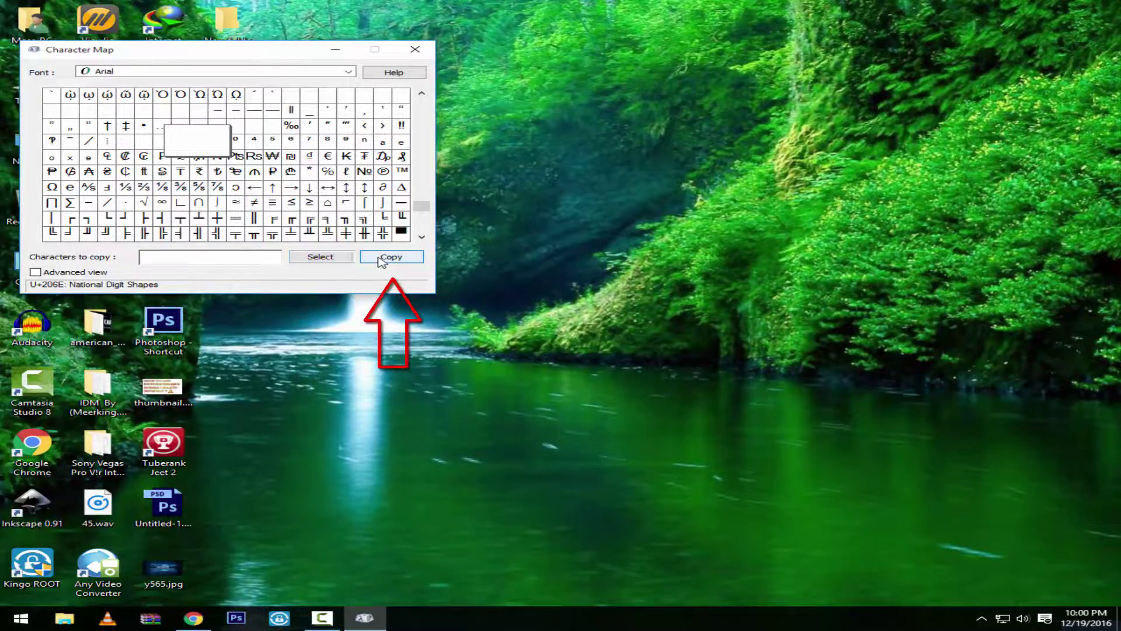
left_click(415, 53)
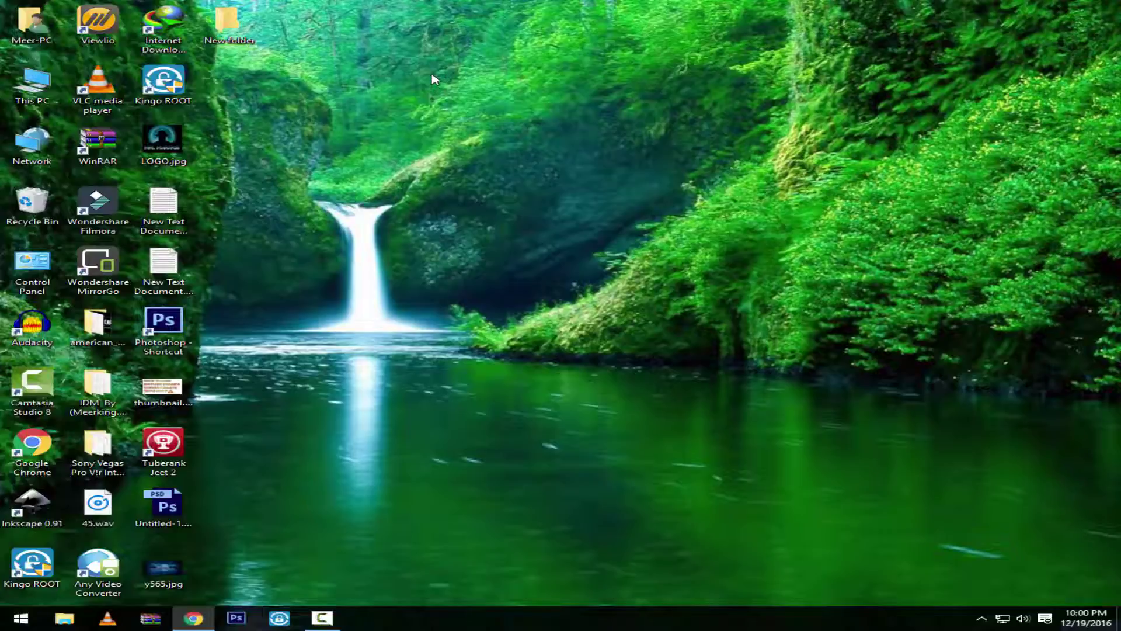
Rename the desktop's new folder with the copied blank character so its name is invisible
right_click(245, 22)
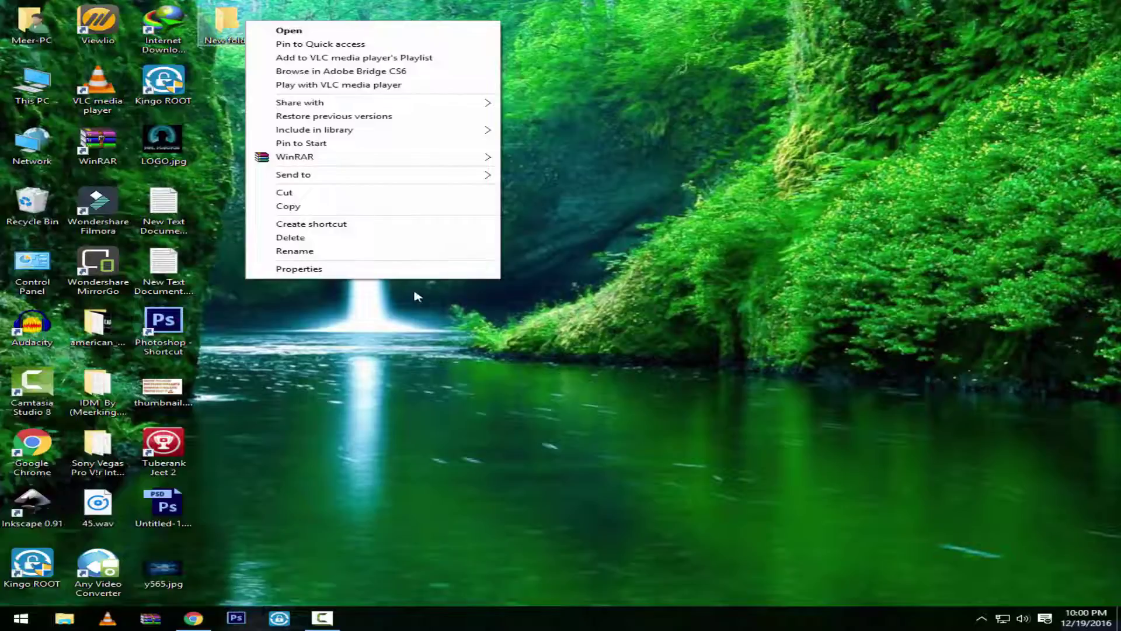
left_click(352, 252)
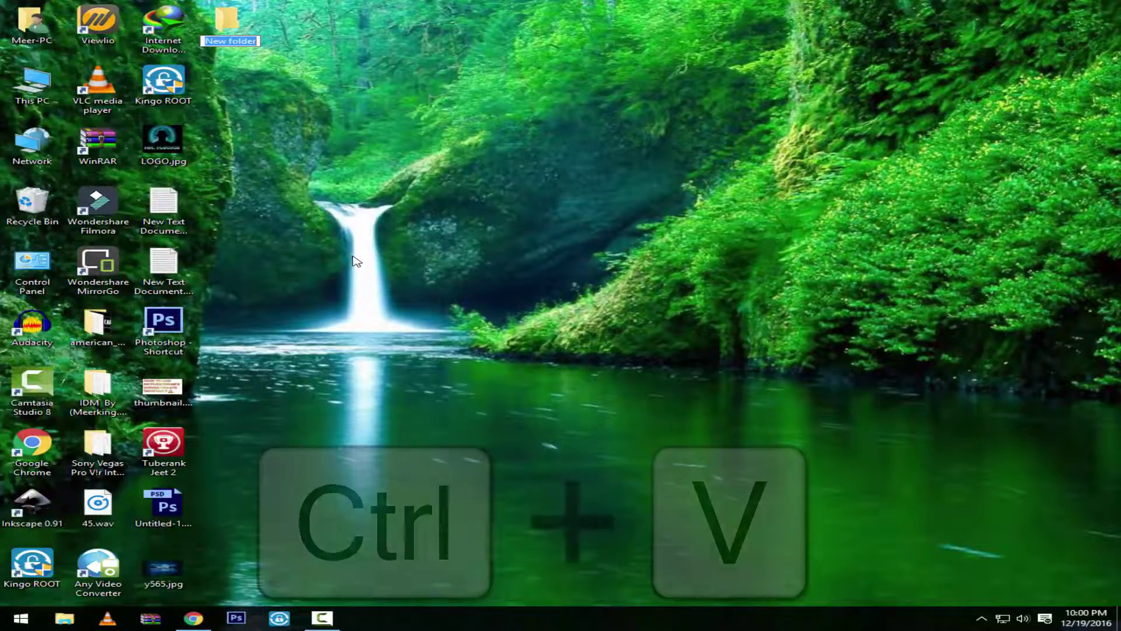
key("ctrl+v")
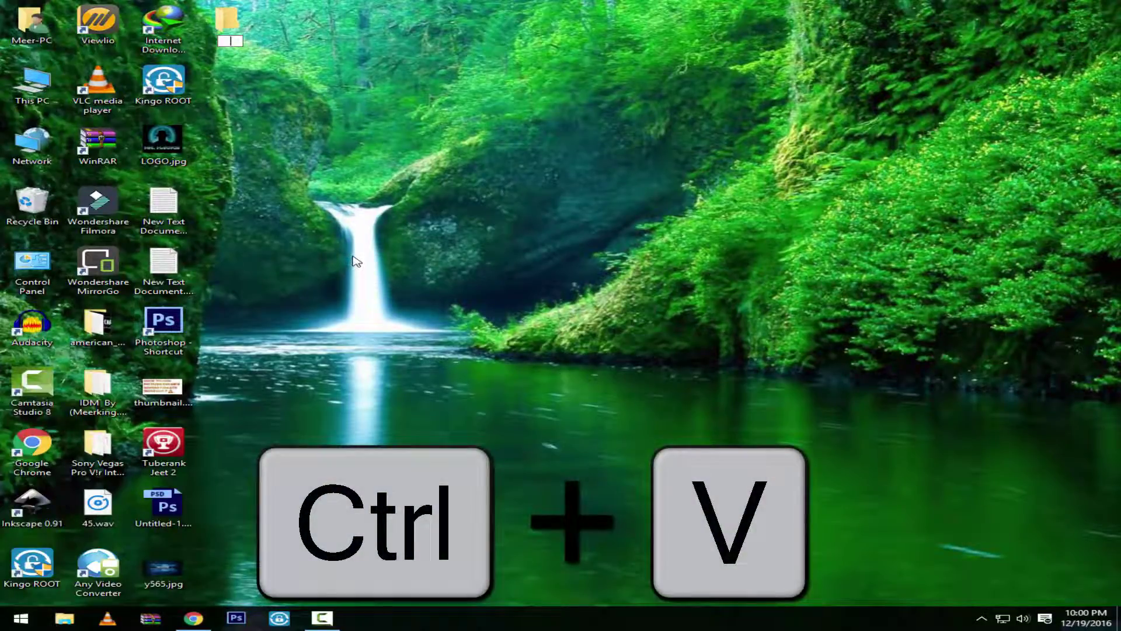
key("Return")
left_click(377, 245)
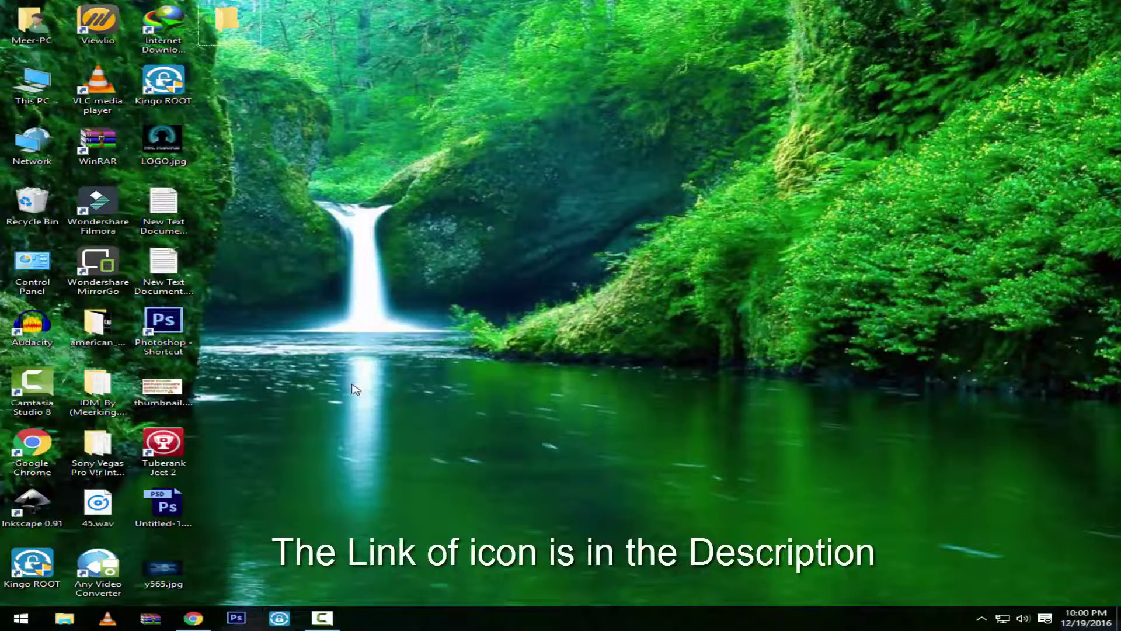
Switch to Chrome, follow adf.ly/1gsReT past the ad to the MediaFire page for Transparet .ico, and close the ad tab
left_click(194, 618)
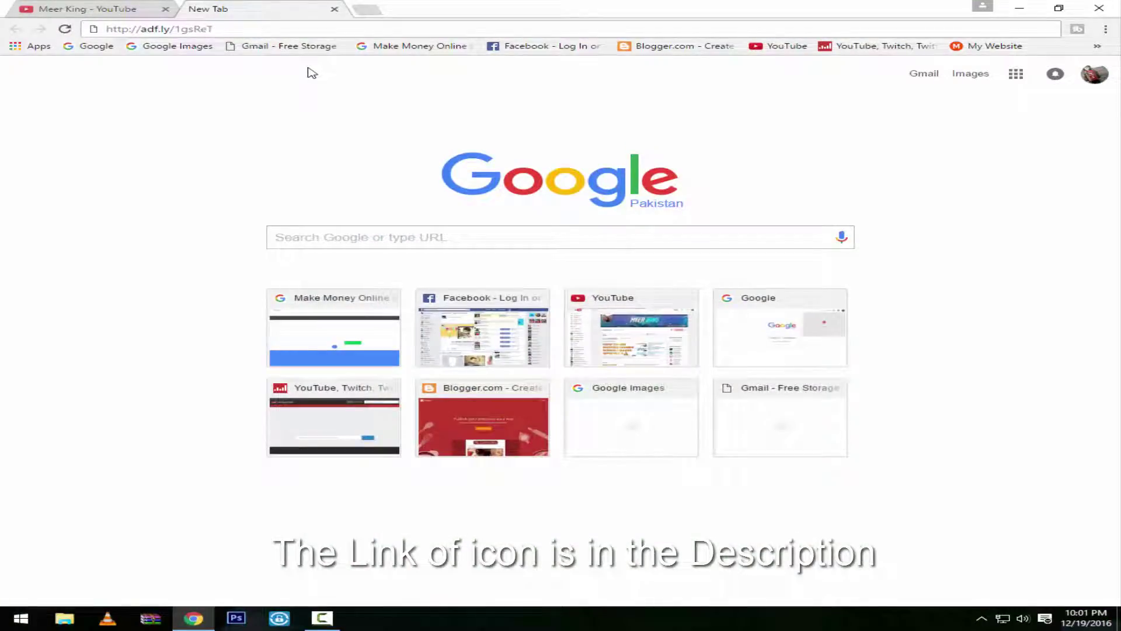
key("Return")
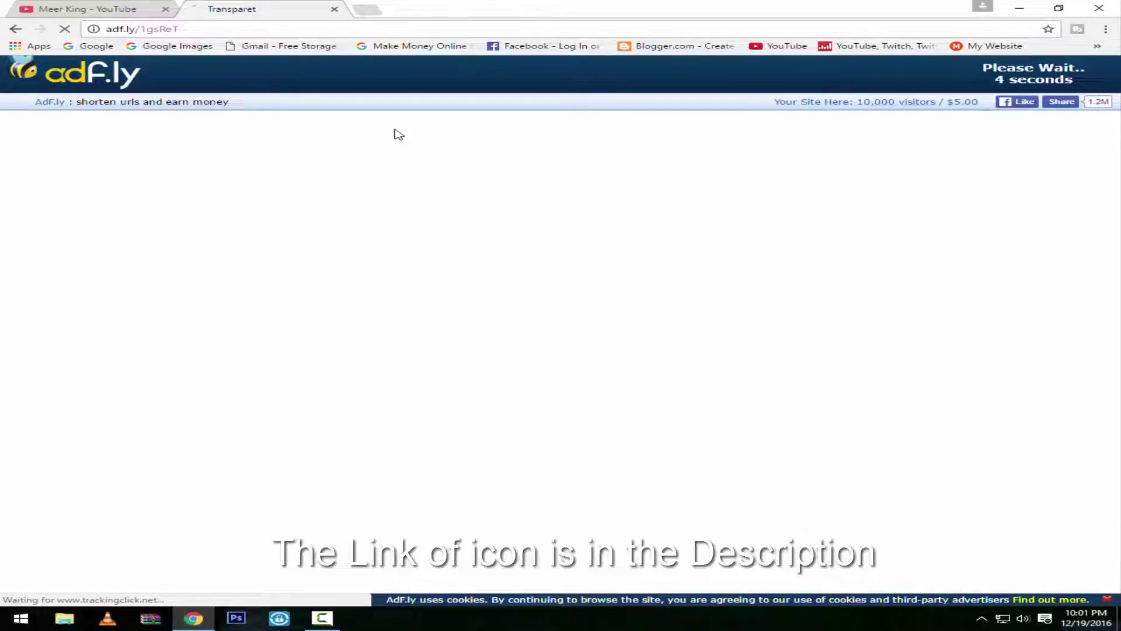
left_click_drag(983, 64, 1084, 83)
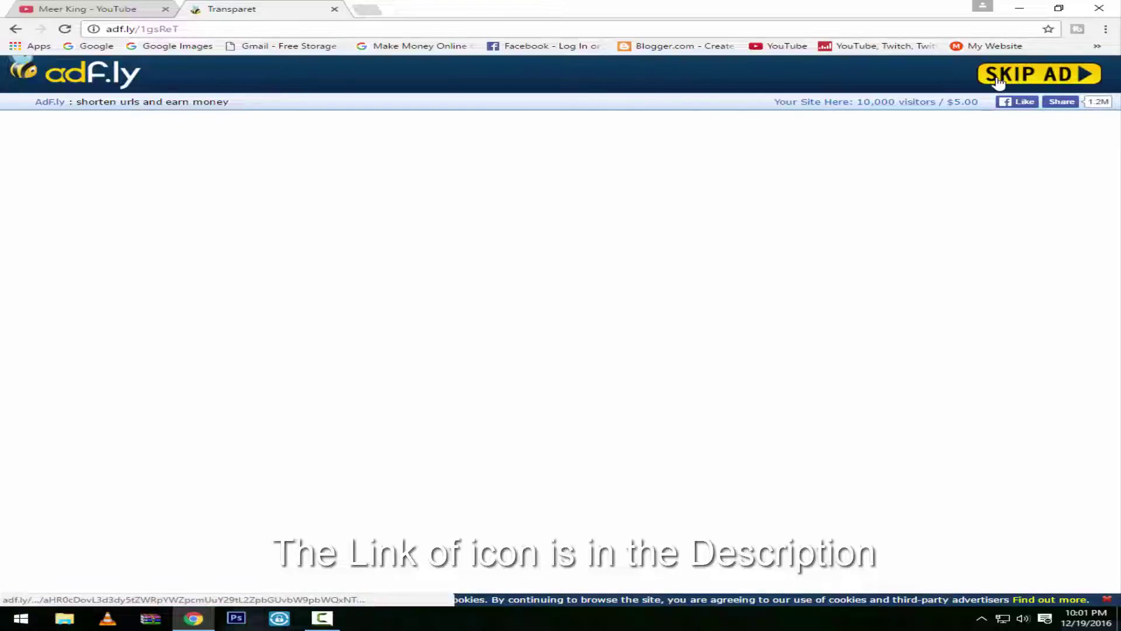
left_click(999, 80)
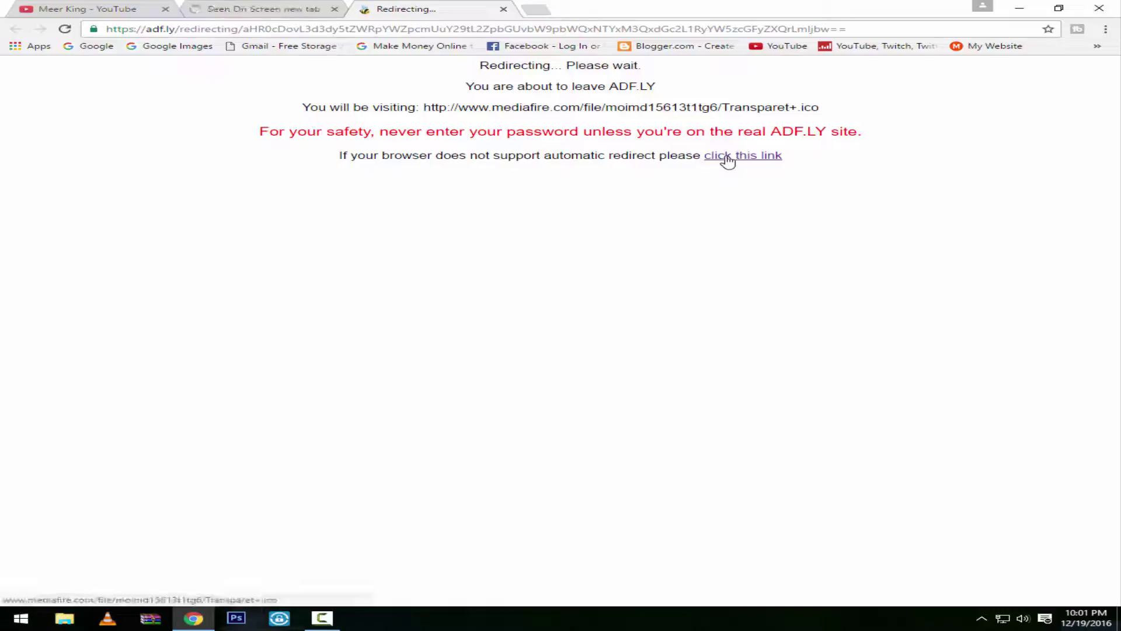
left_click(727, 157)
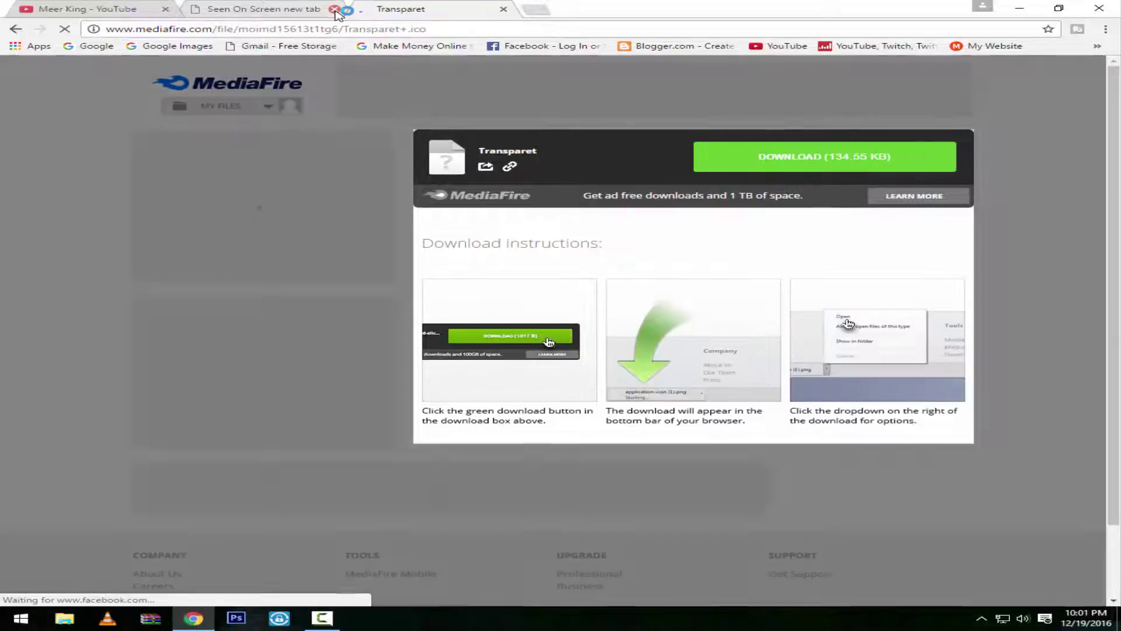
left_click(334, 9)
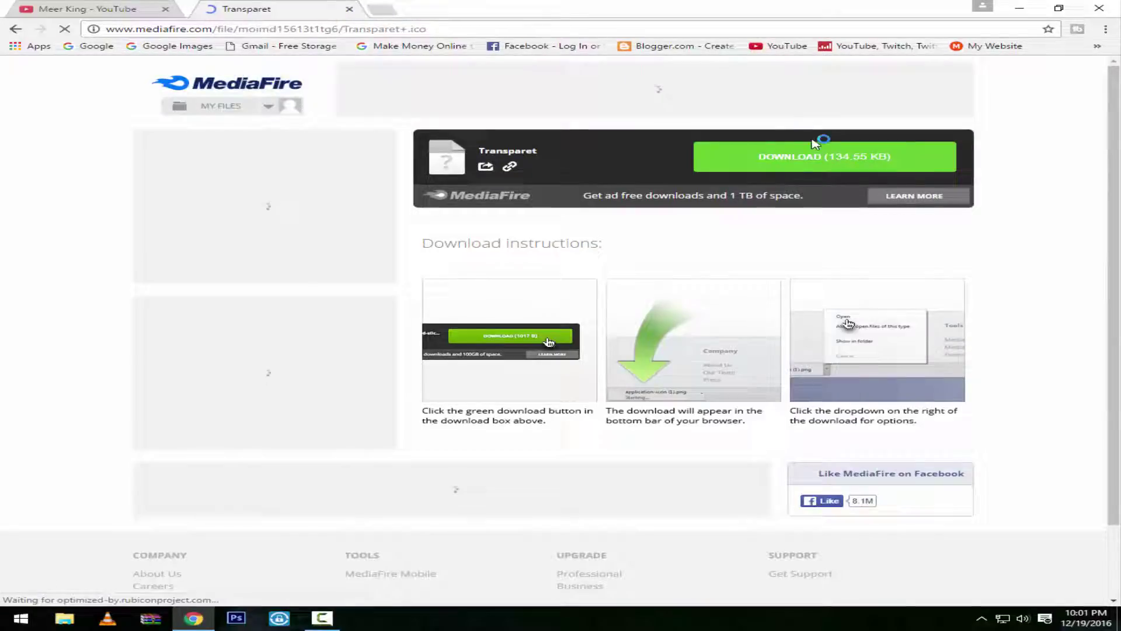
Download Transparet .ico from MediaFire and show the file in its download folder
left_click(799, 167)
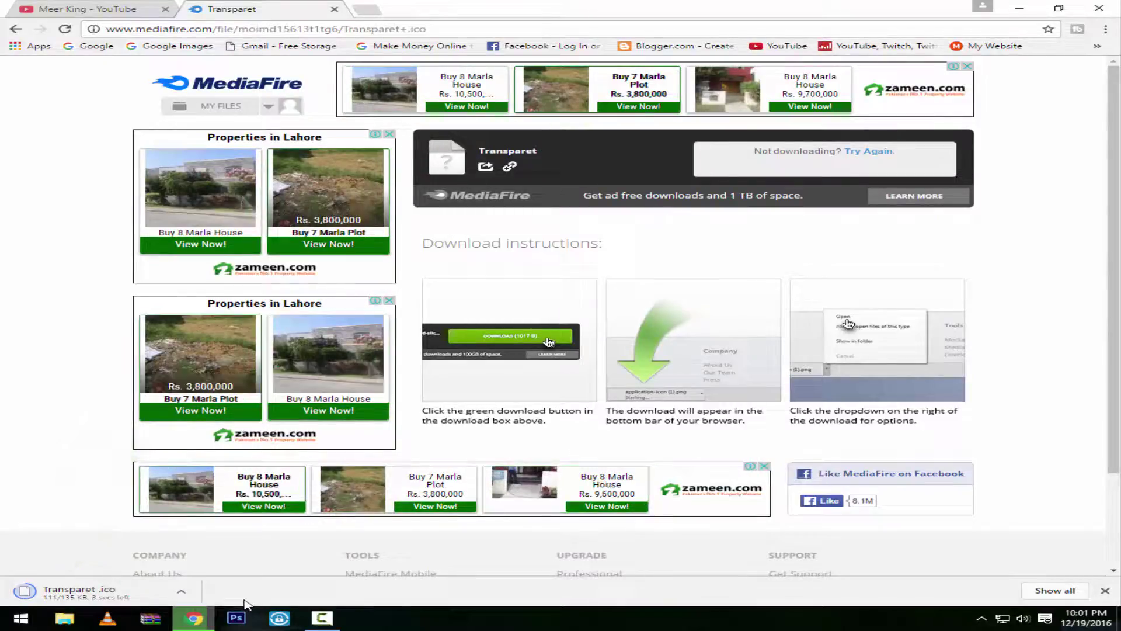
left_click(181, 591)
left_click(214, 552)
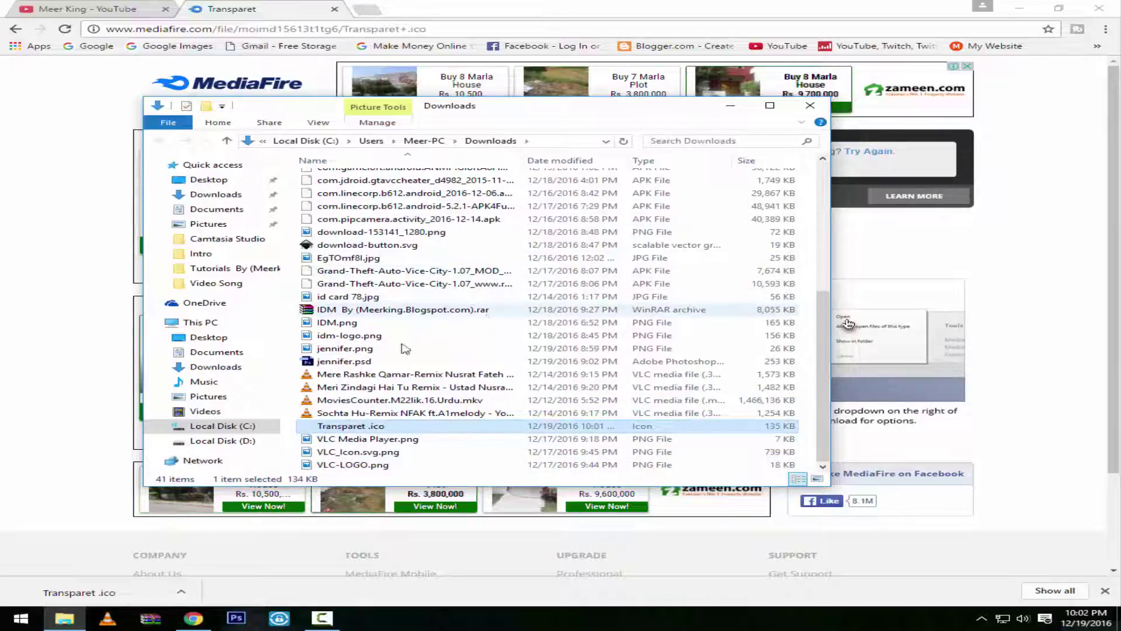
Paste Transparet .ico into the Desktop folder, and clear the Explorer and browser windows away to reveal the desktop
left_click(208, 337)
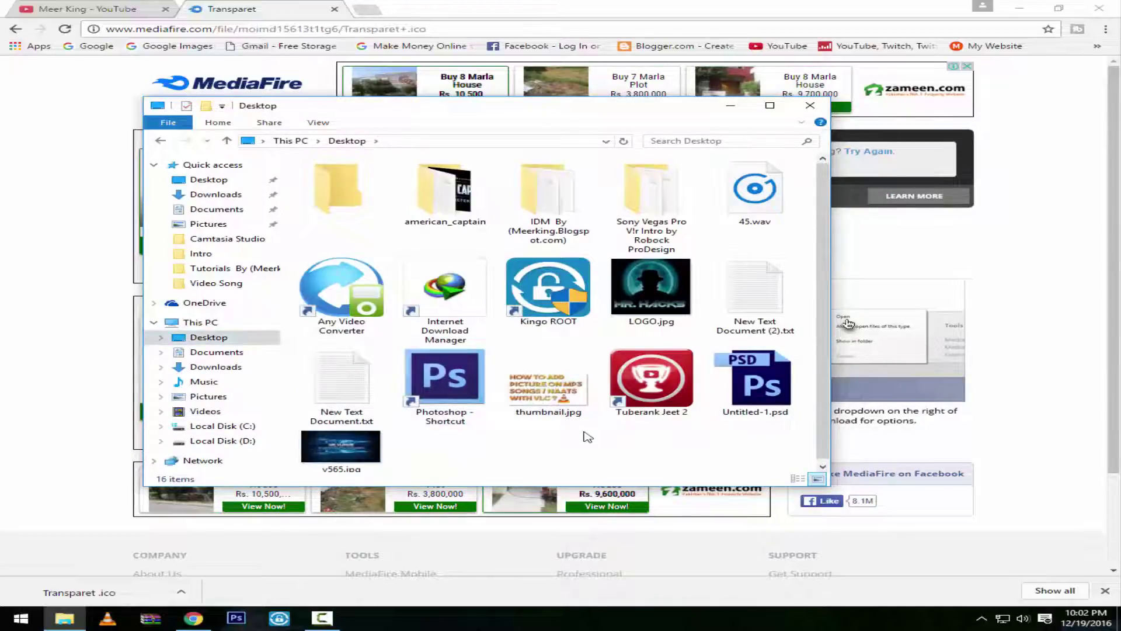
key("ctrl+v")
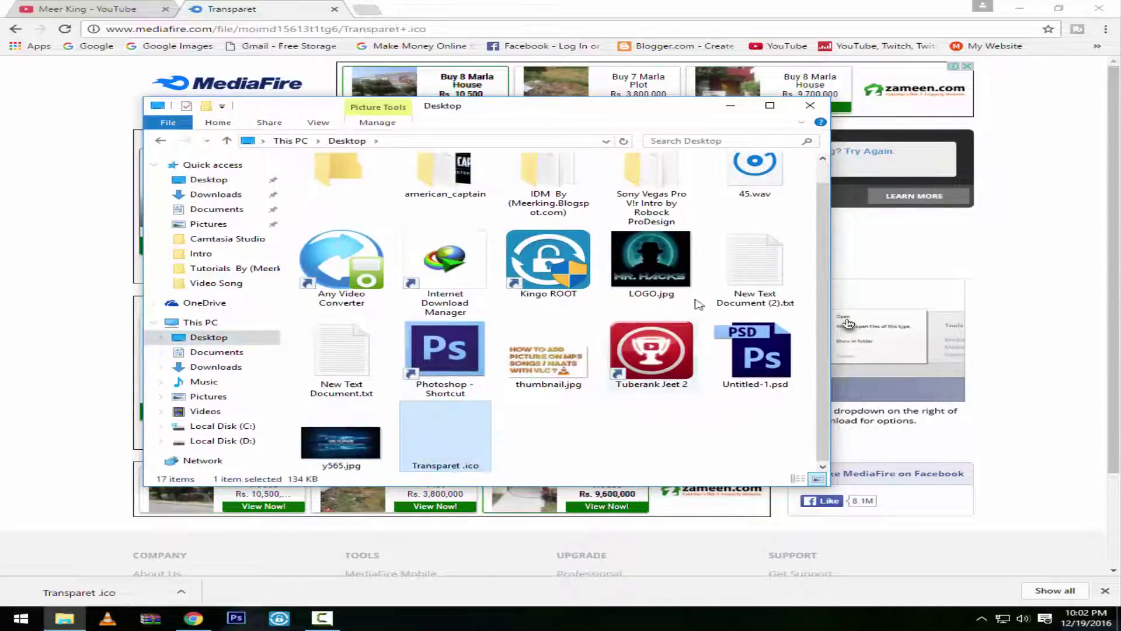
left_click(810, 110)
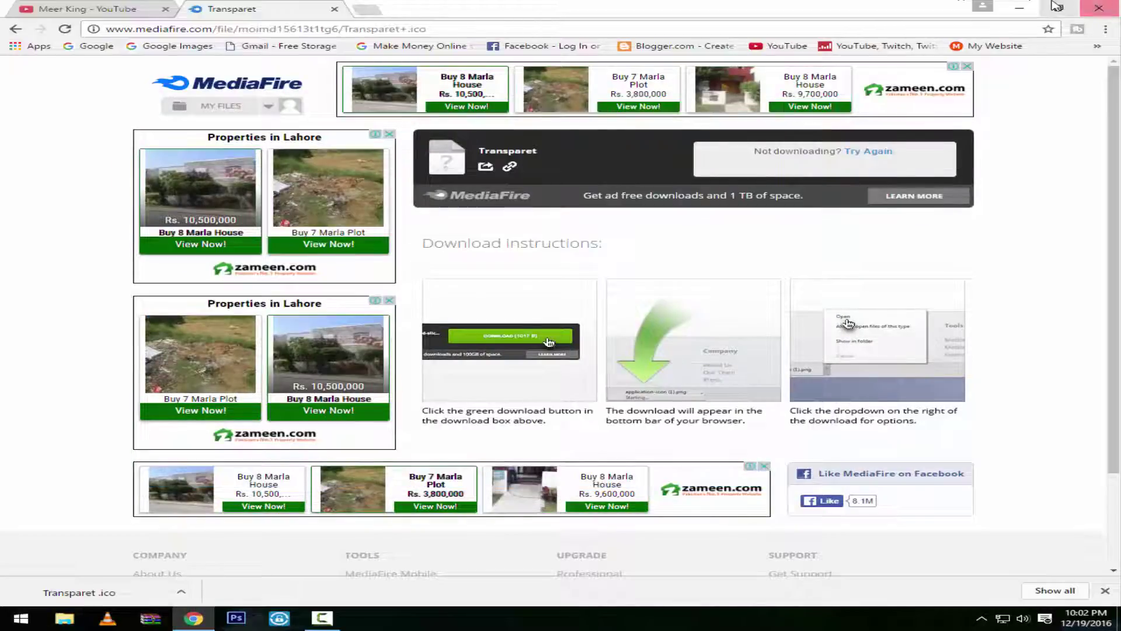
left_click(1019, 8)
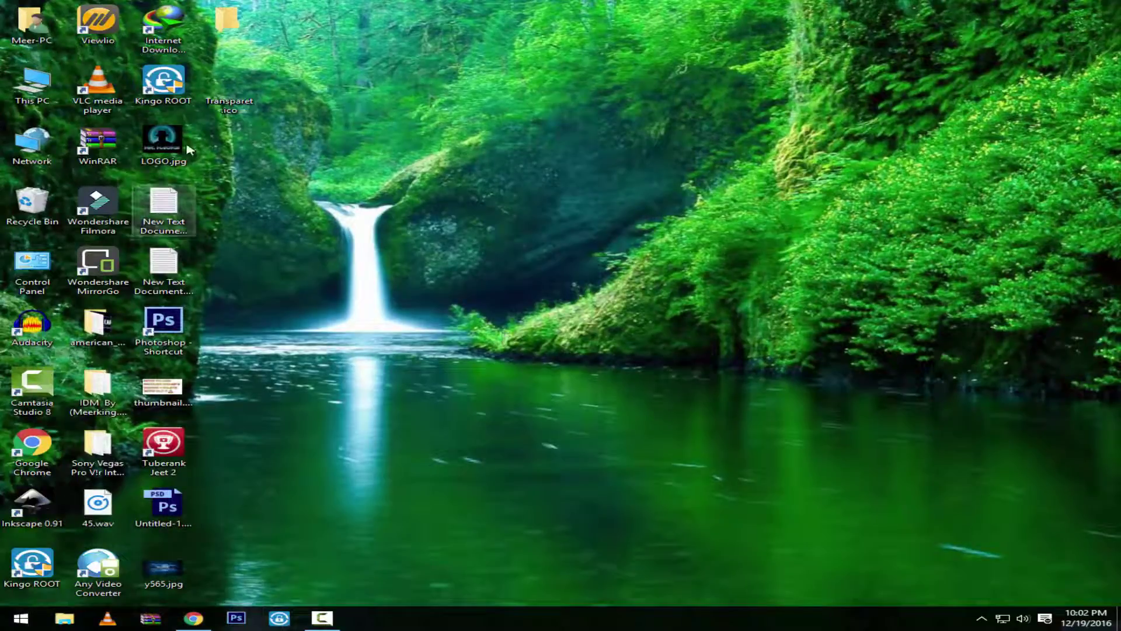
Open the icon chooser for the blank-named desktop folder from its properties
left_click(237, 84)
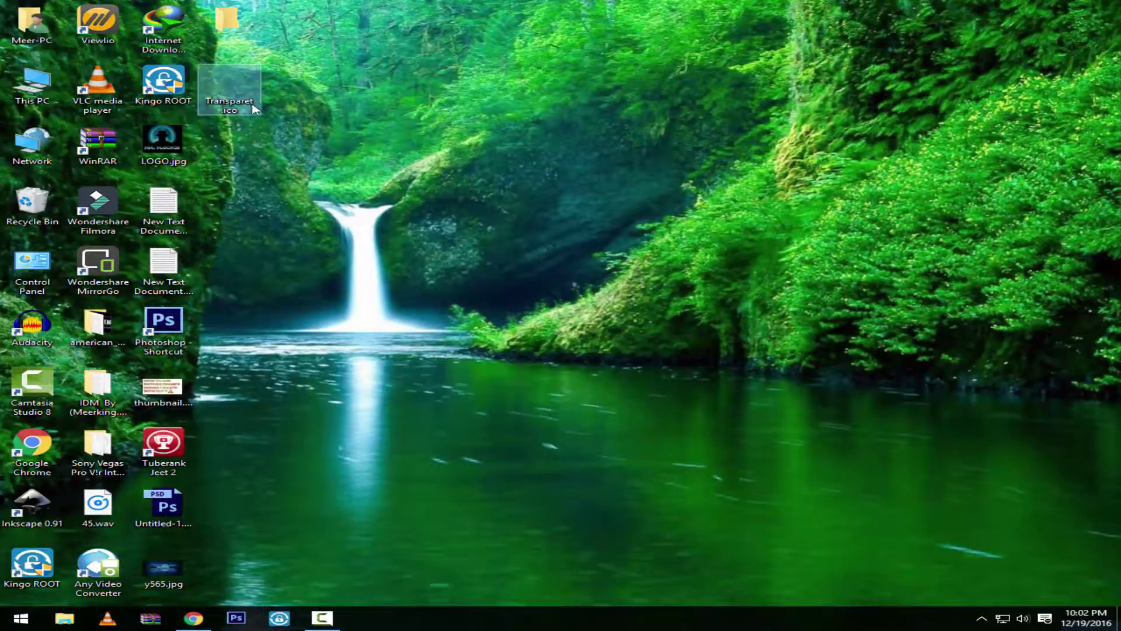
left_click(251, 36)
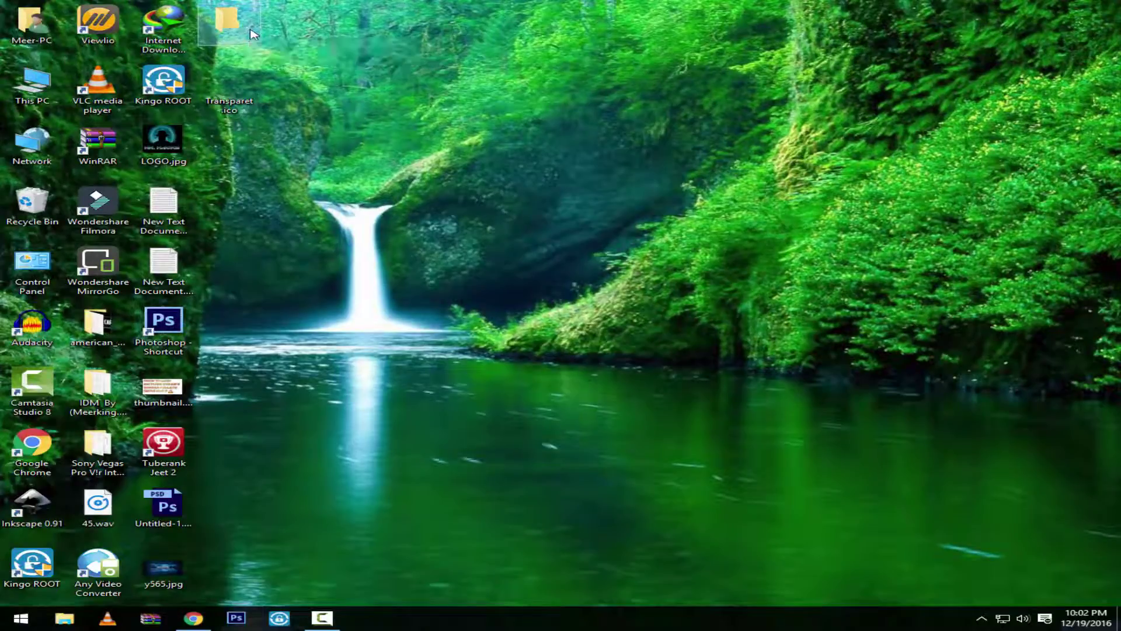
right_click(251, 35)
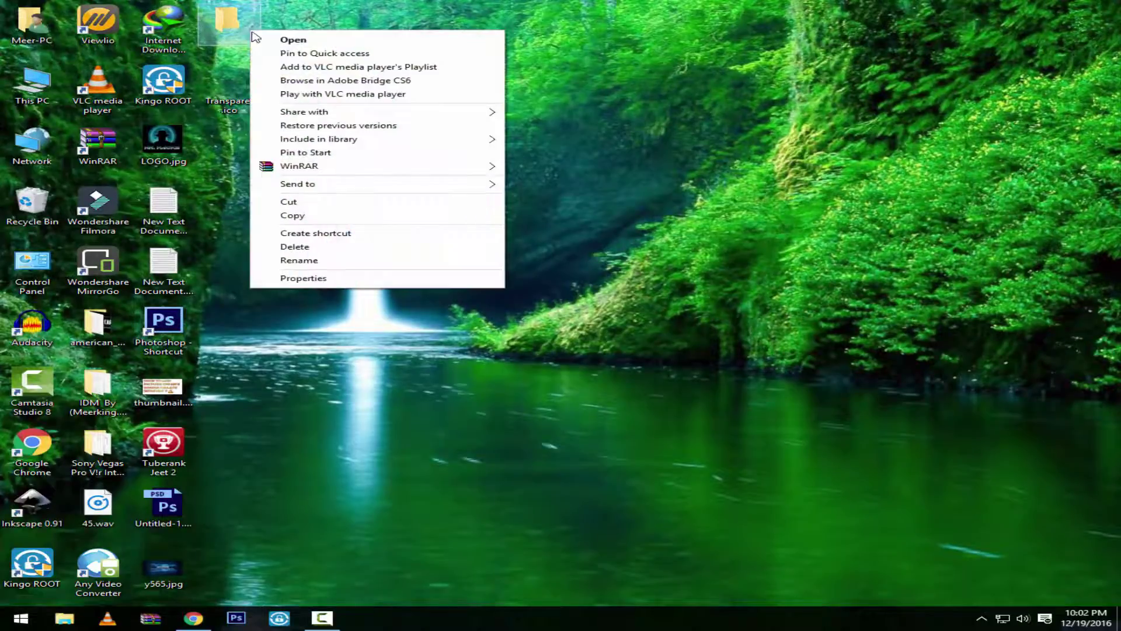
left_click(351, 279)
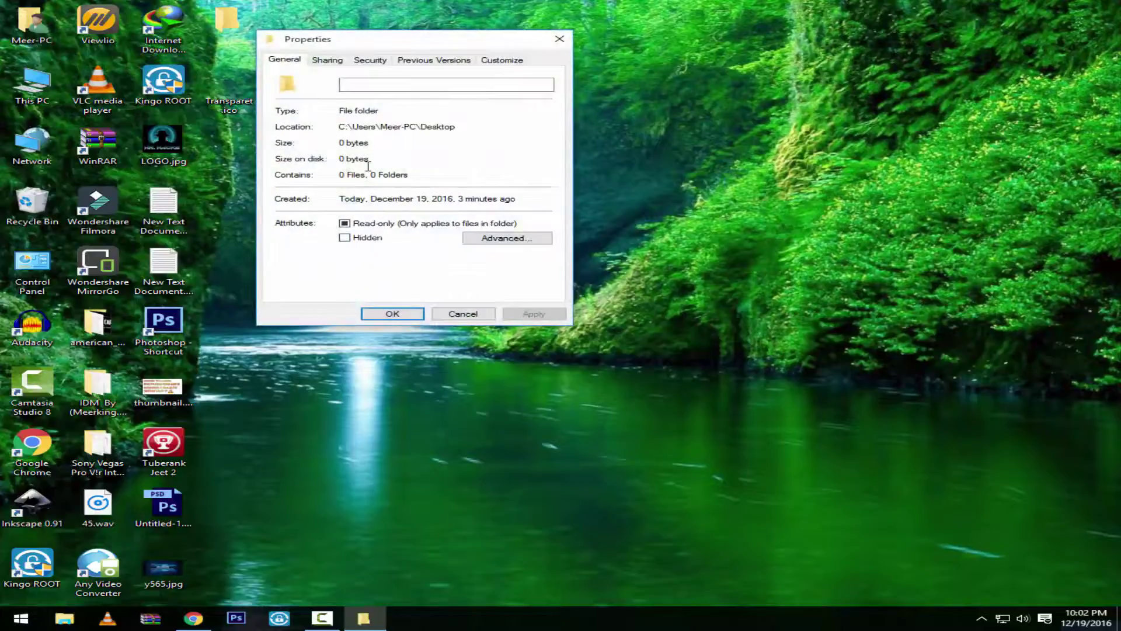
left_click(497, 62)
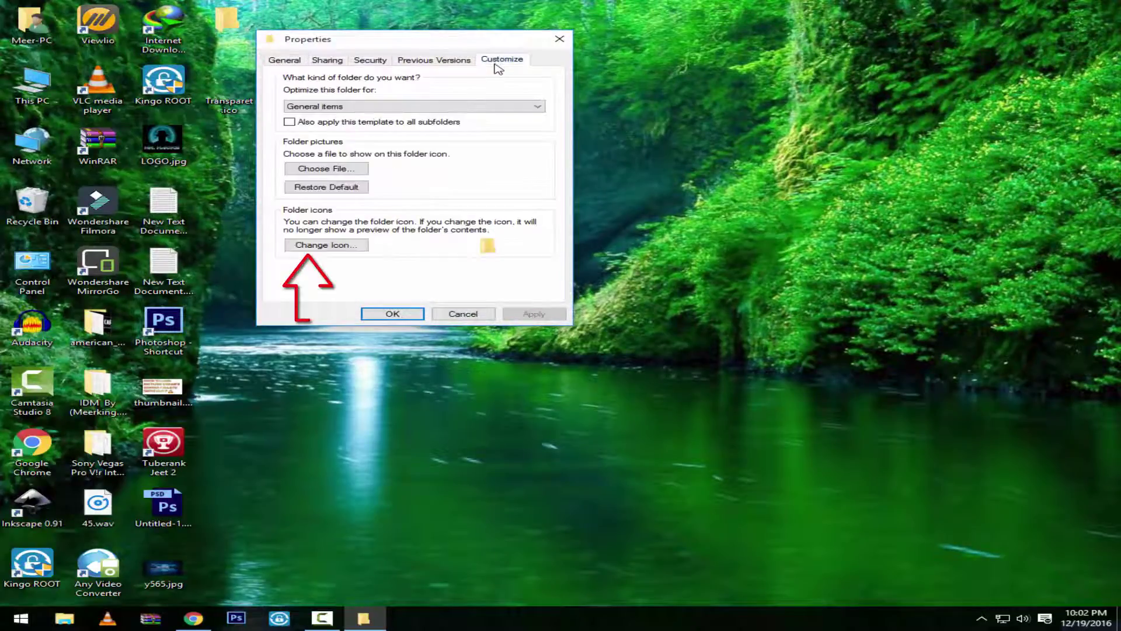
left_click(324, 245)
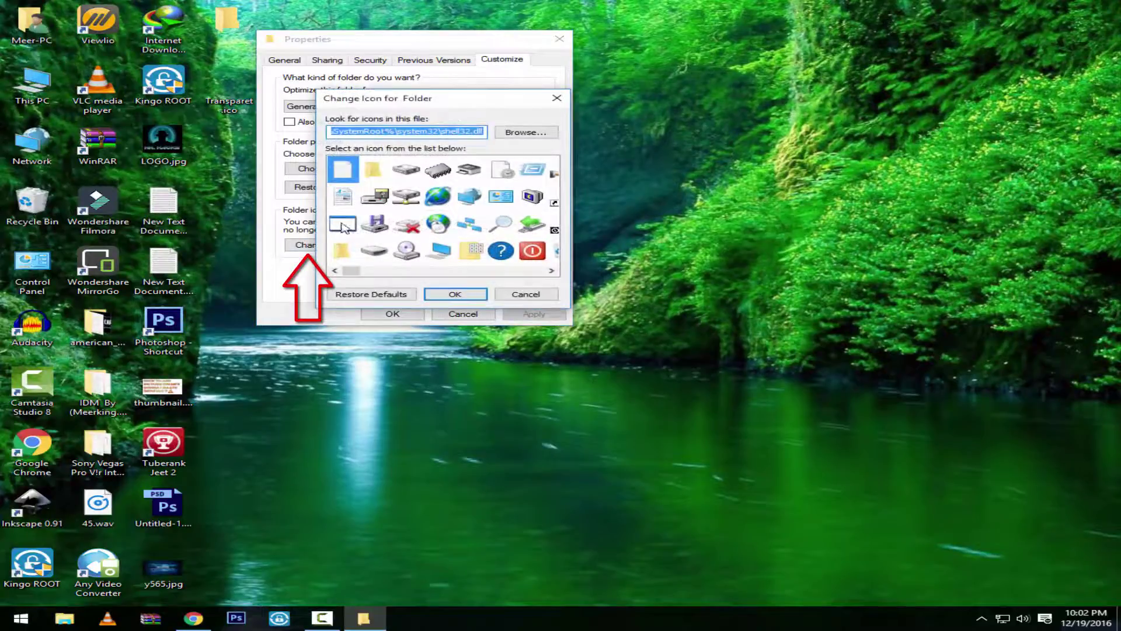
Browse the Desktop with large icons displayed and load Transparet .ico as the folder's icon file
left_click(514, 133)
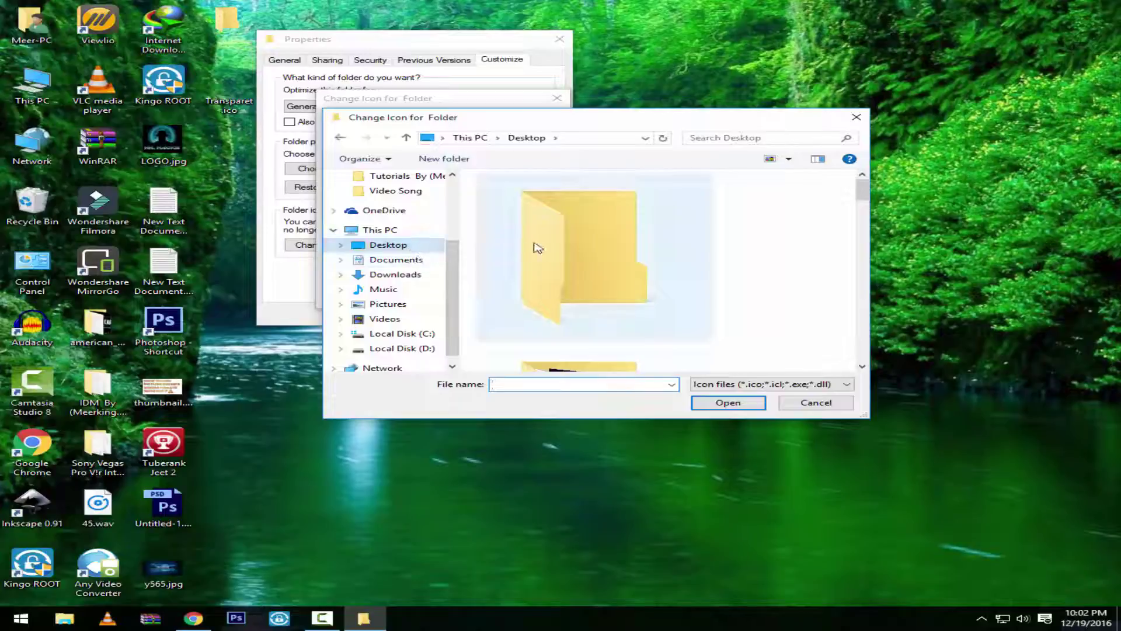
left_click(789, 160)
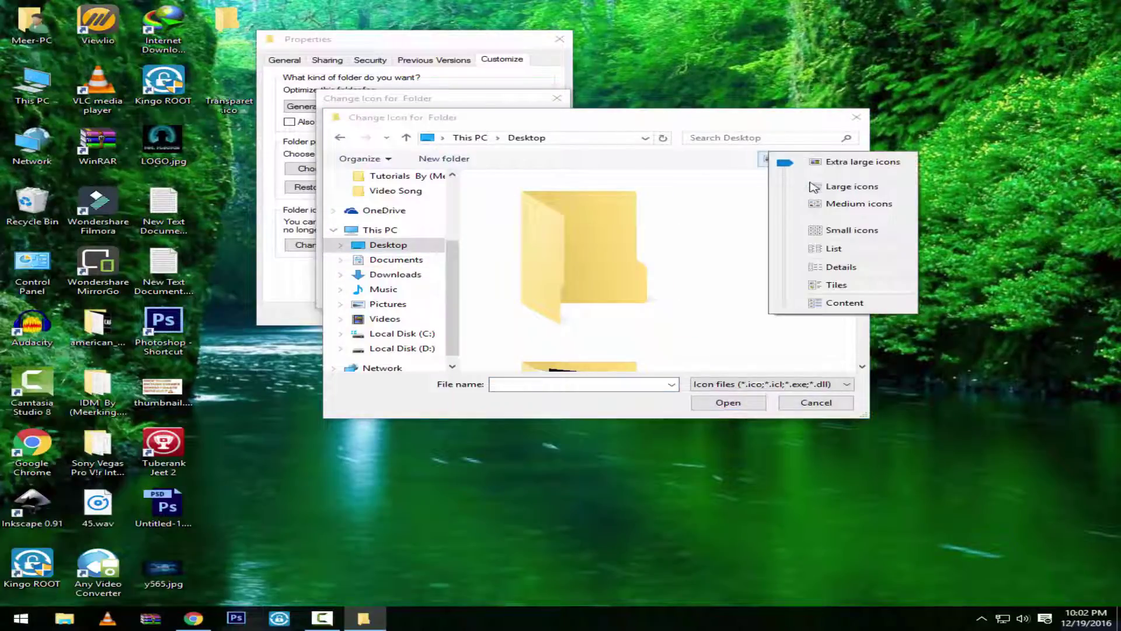
left_click(817, 187)
left_click(625, 328)
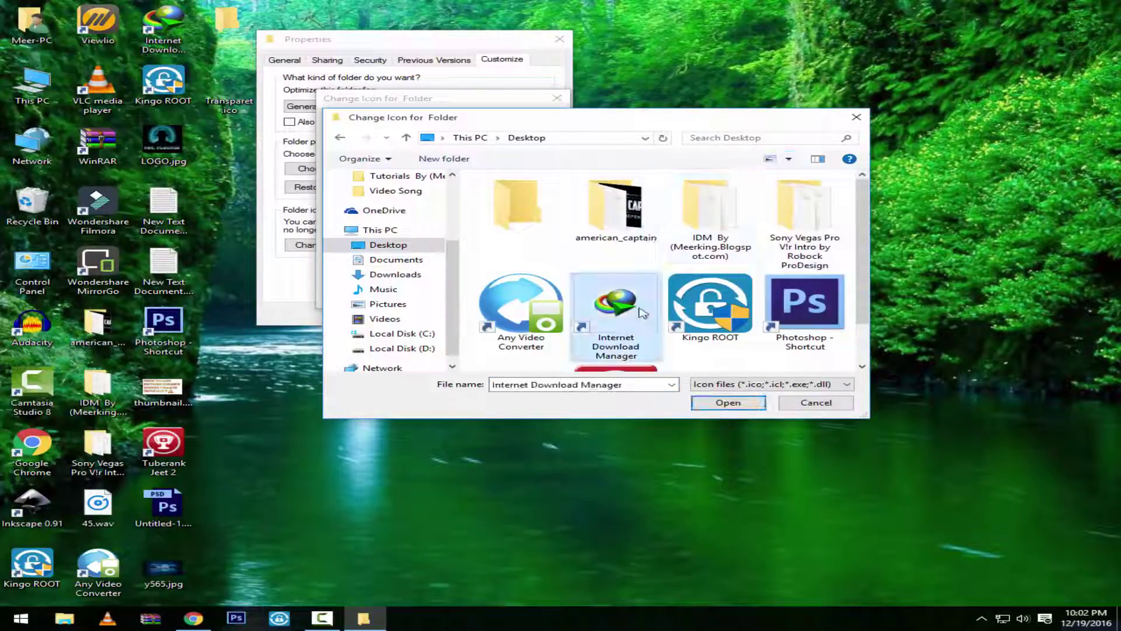
scroll(805, 228, "down", 1)
left_click(521, 350)
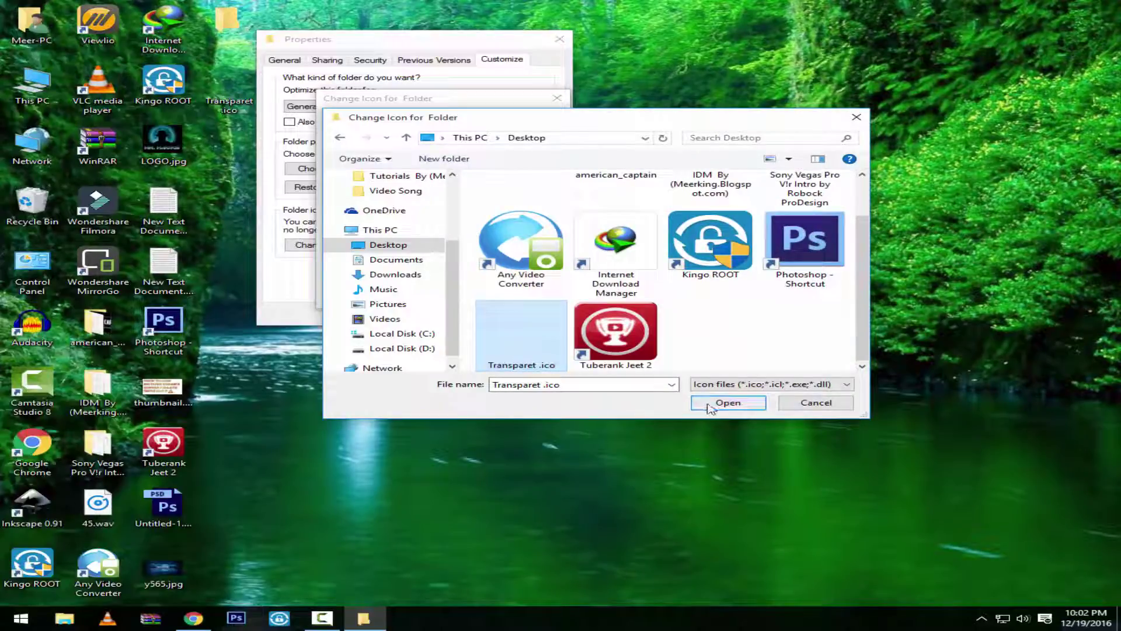
left_click(728, 403)
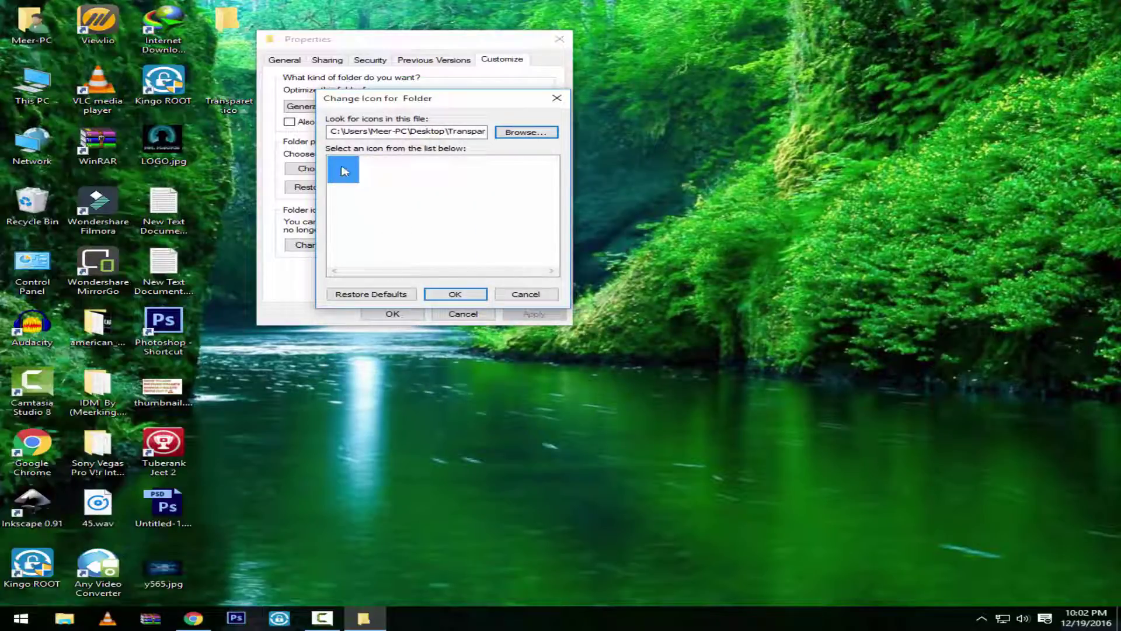
Apply the transparent icon to the folder, and test the invisible folder by opening and closing it
left_click(456, 295)
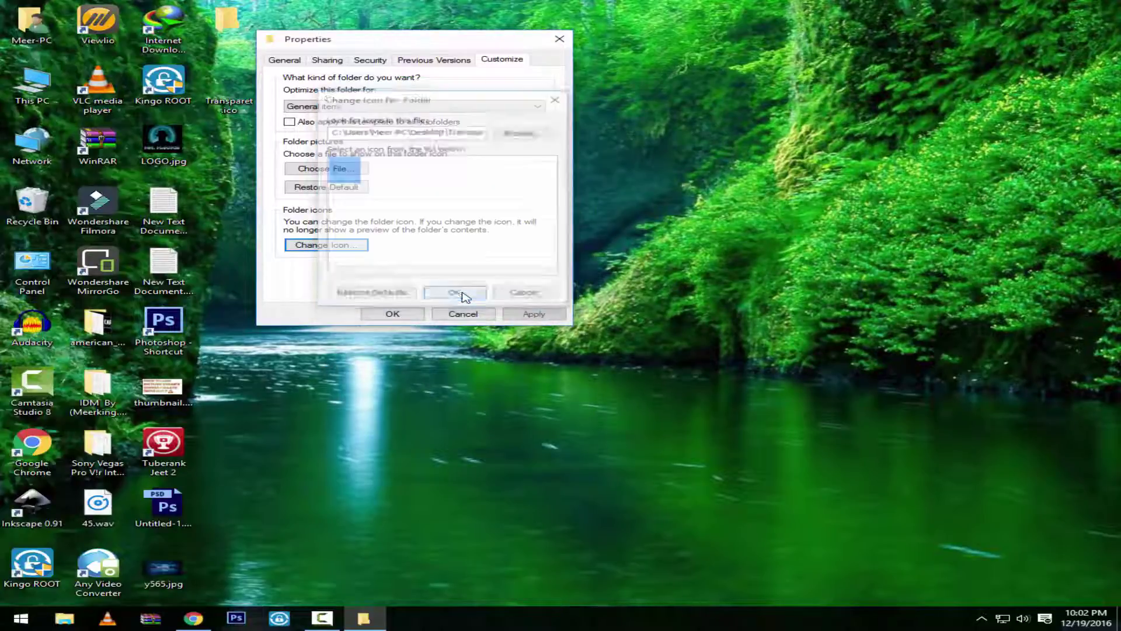
left_click(524, 316)
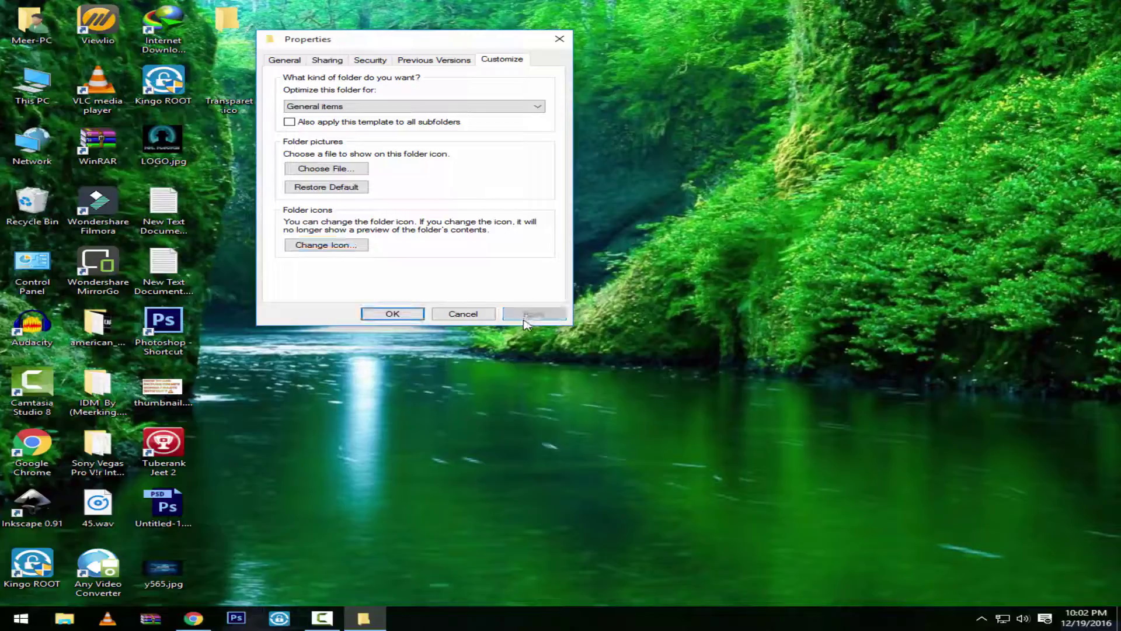
left_click(392, 313)
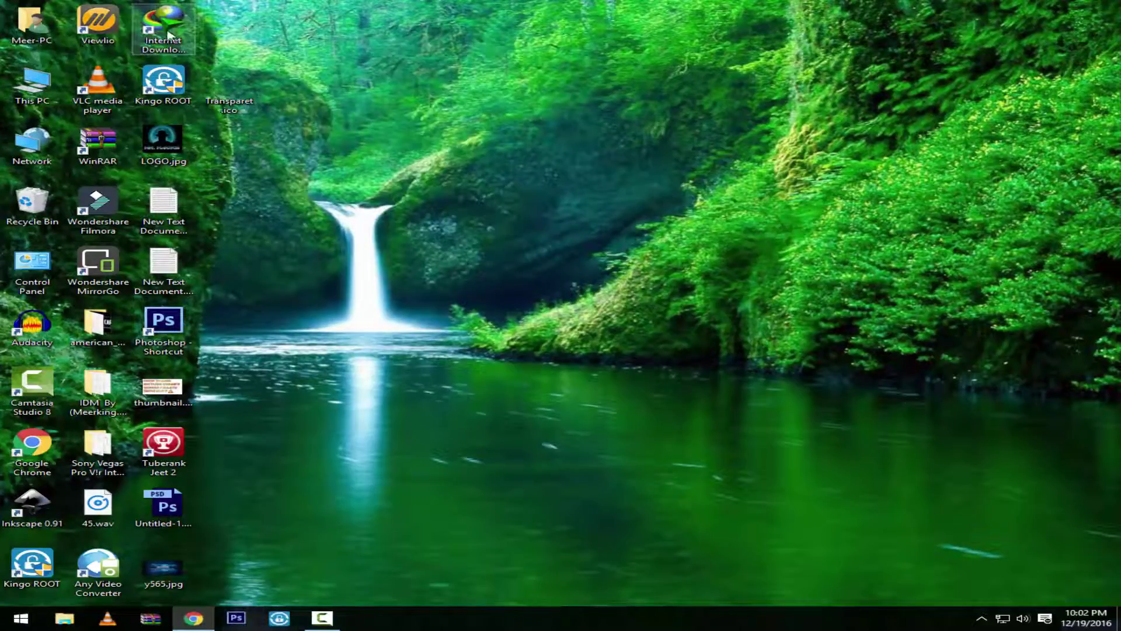
key("super+e")
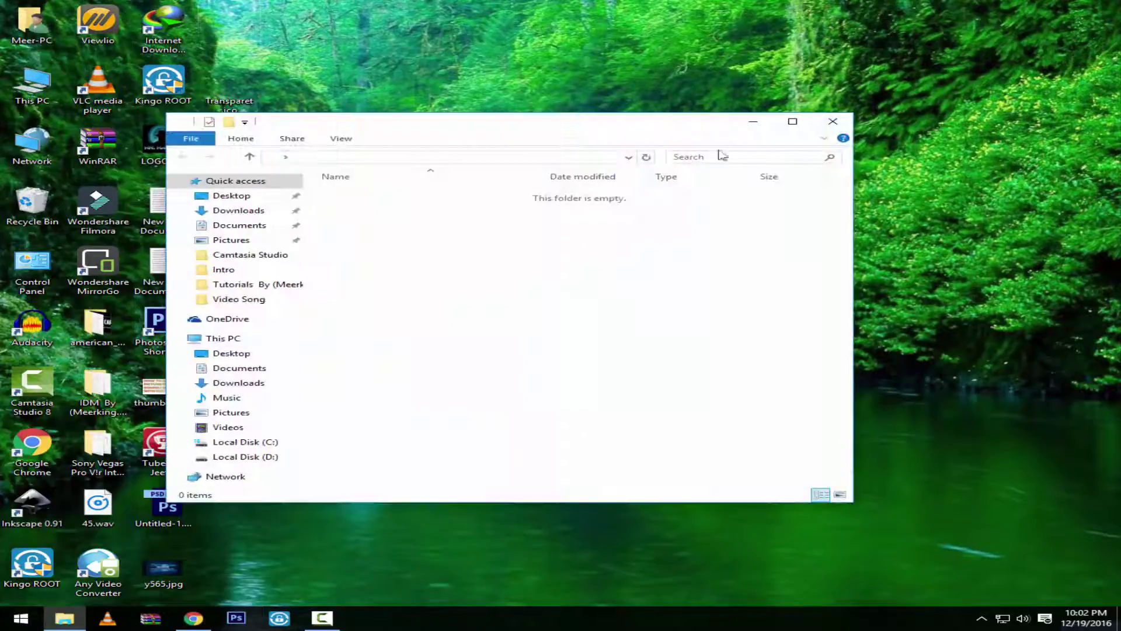
left_click(833, 121)
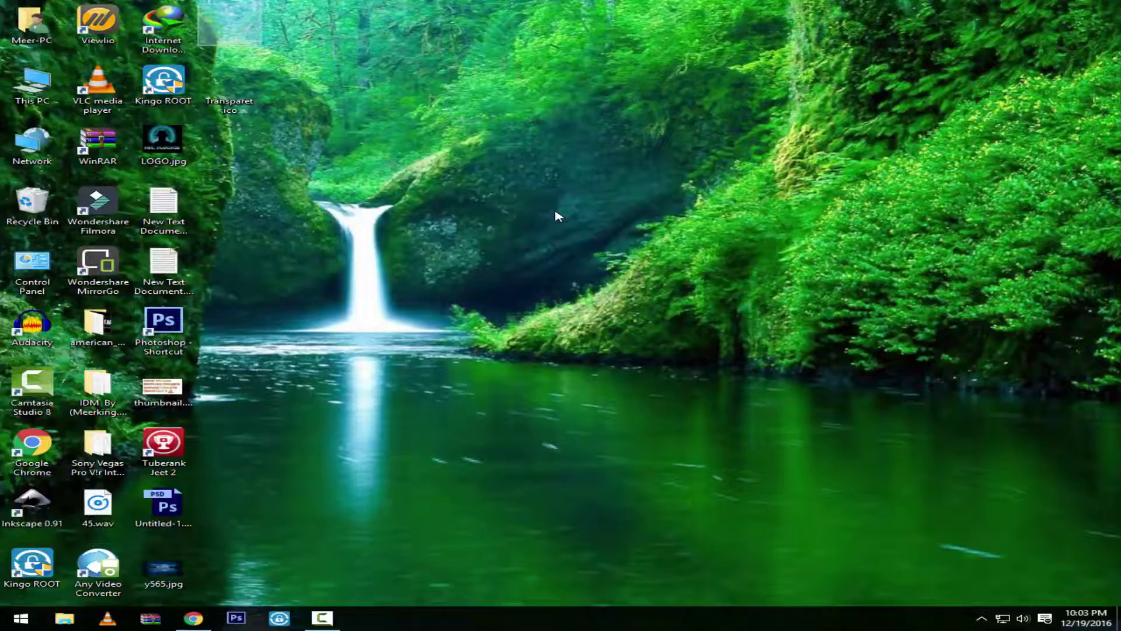
Switch to Chrome, show the YouTube channel page, and select its full web address
left_click(193, 618)
left_click(111, 9)
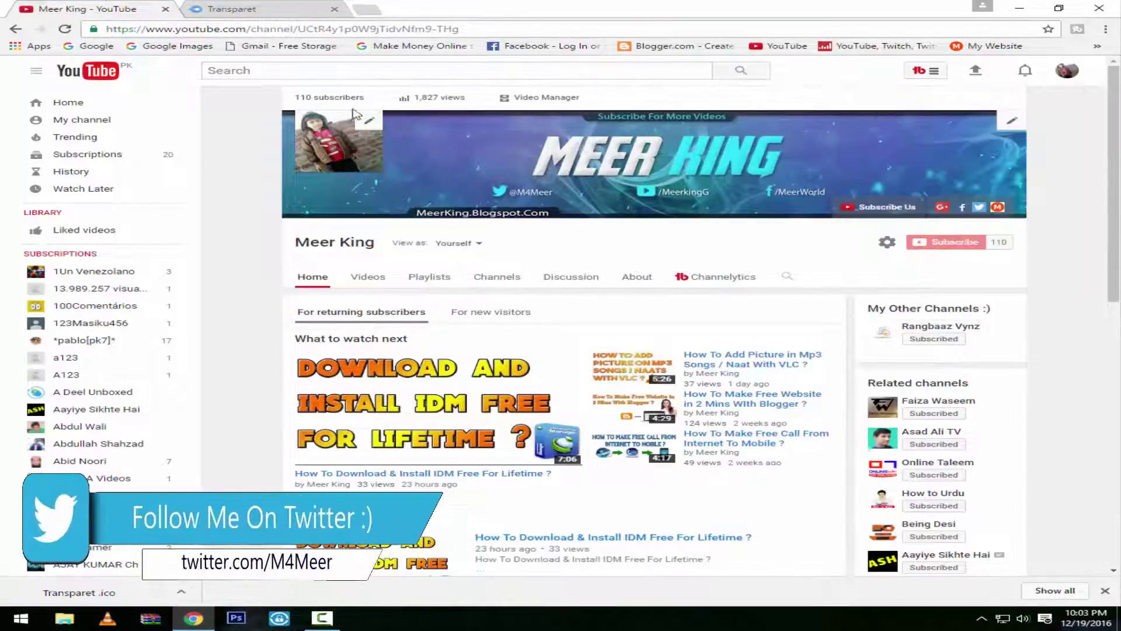
left_click_drag(466, 29, 63, 39)
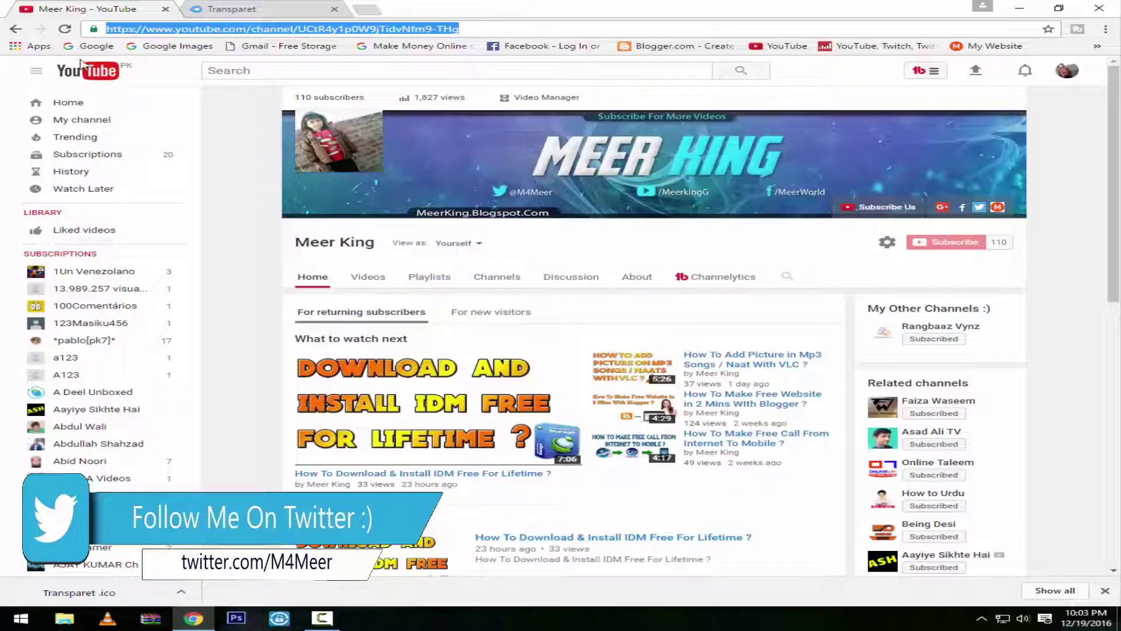